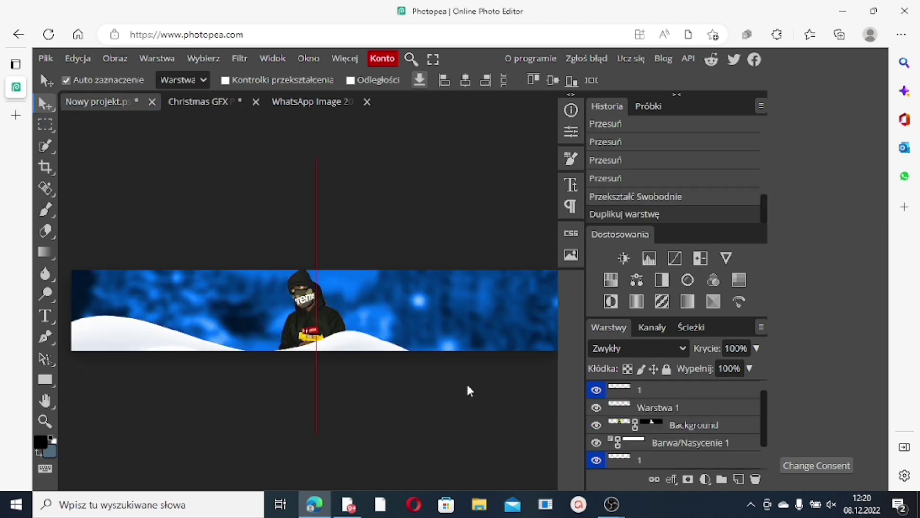
Place snow layer 2 at the banner's right end behind the figure and erase its hard edge beside the left snowdrift
left_click_drag(352, 365, 489, 366)
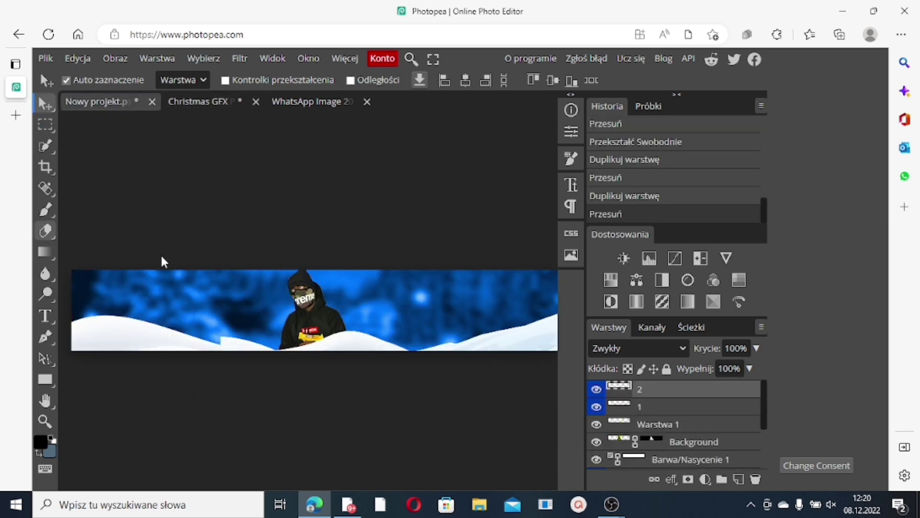
key("e")
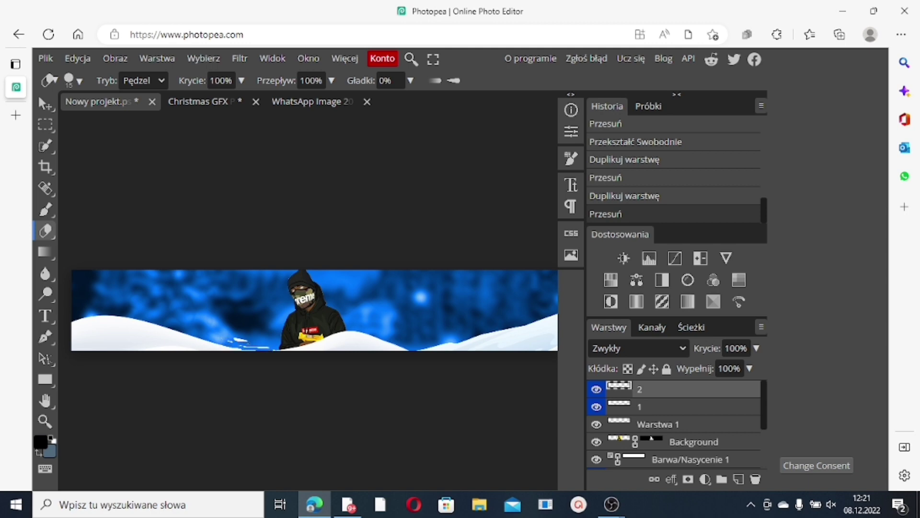
left_click(259, 353)
left_click(259, 354)
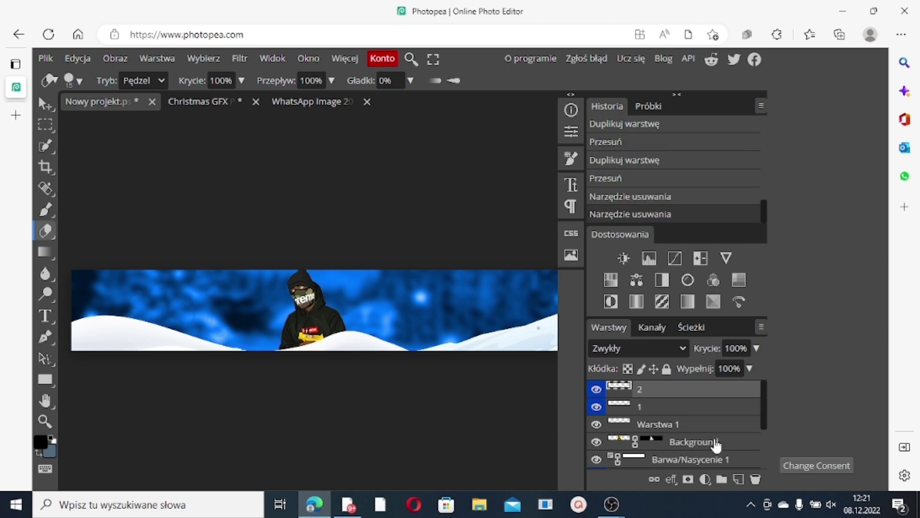
left_click_drag(716, 446, 717, 385)
Preview decoration layers 9, 10, 11 and 13 in the Christmas GFX document, one at a time
left_click(209, 102)
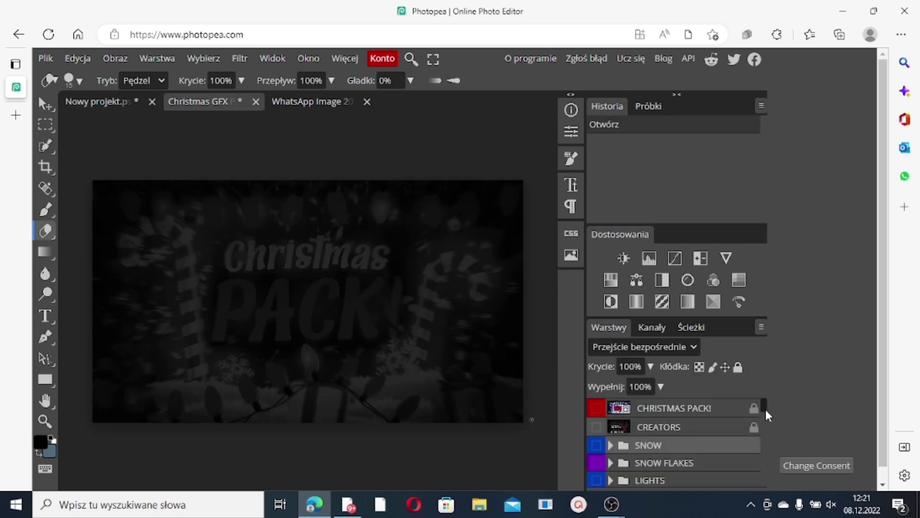
scroll(765, 409, "down", 5)
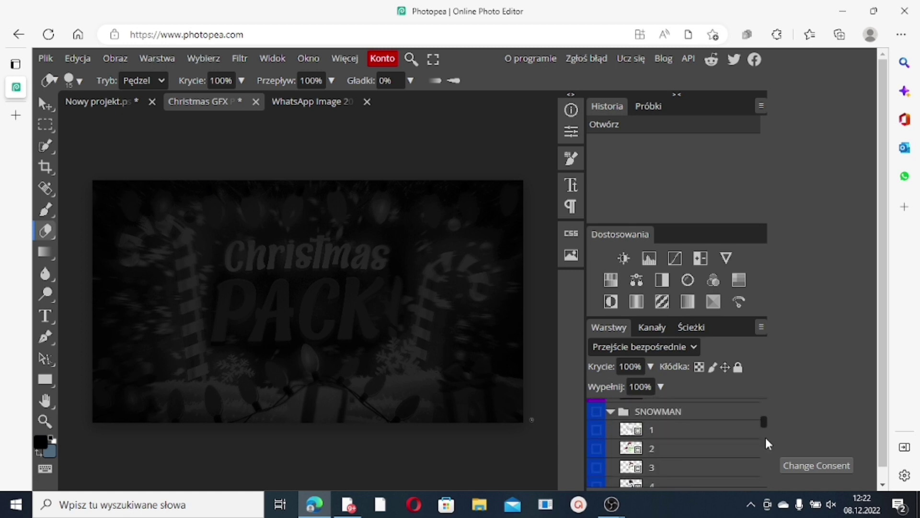
scroll(766, 438, "down", 3)
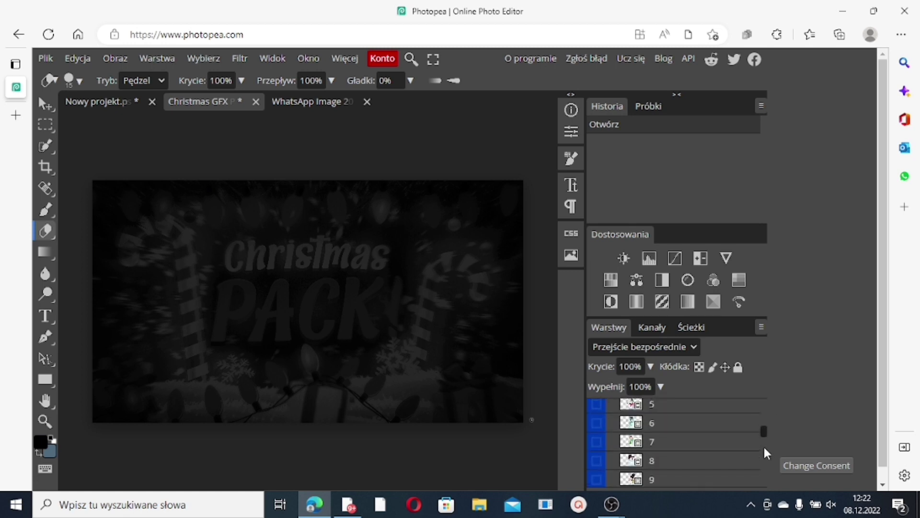
scroll(765, 450, "down", 3)
scroll(625, 451, "down", 2)
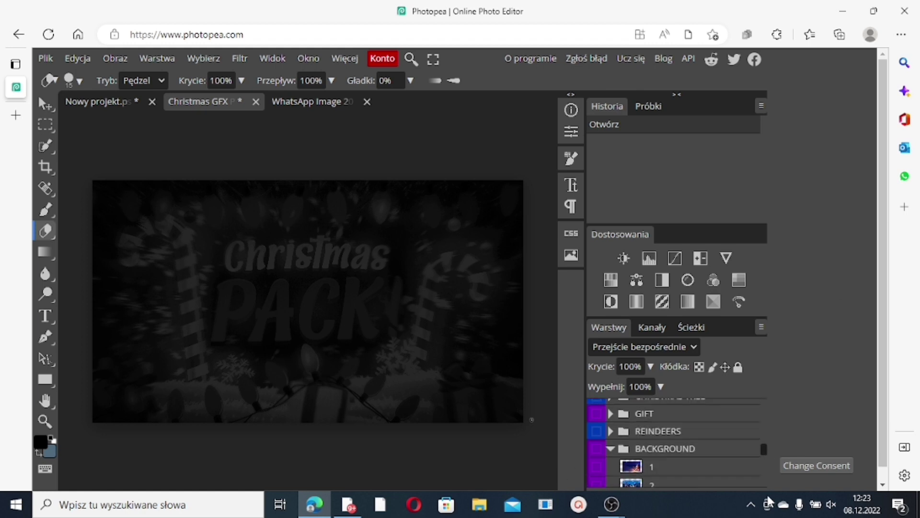
scroll(762, 472, "down", 8)
scroll(763, 473, "down", 5)
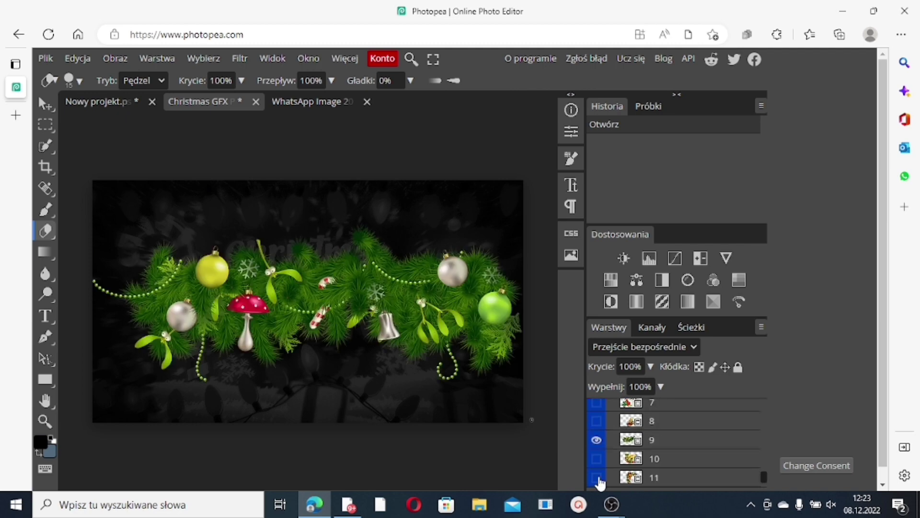
left_click(597, 477)
left_click(597, 440)
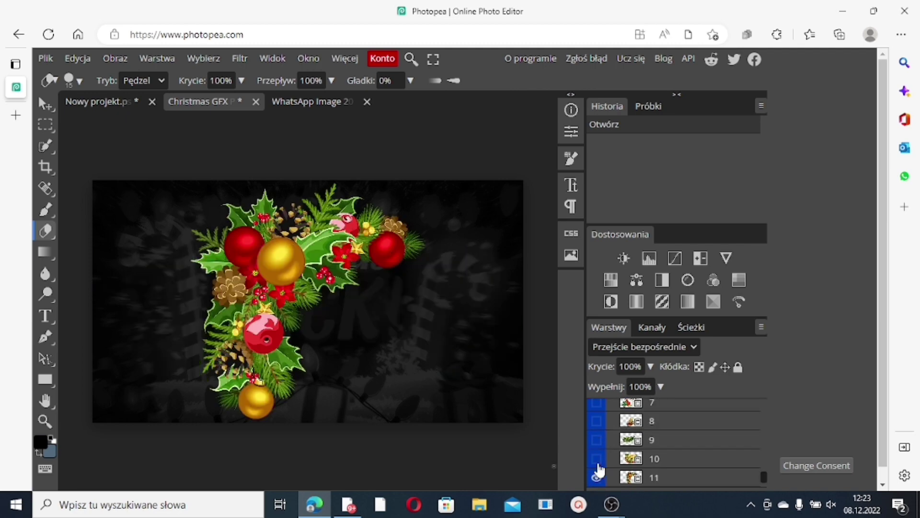
left_click(598, 459)
left_click(597, 477)
scroll(601, 456, "down", 3)
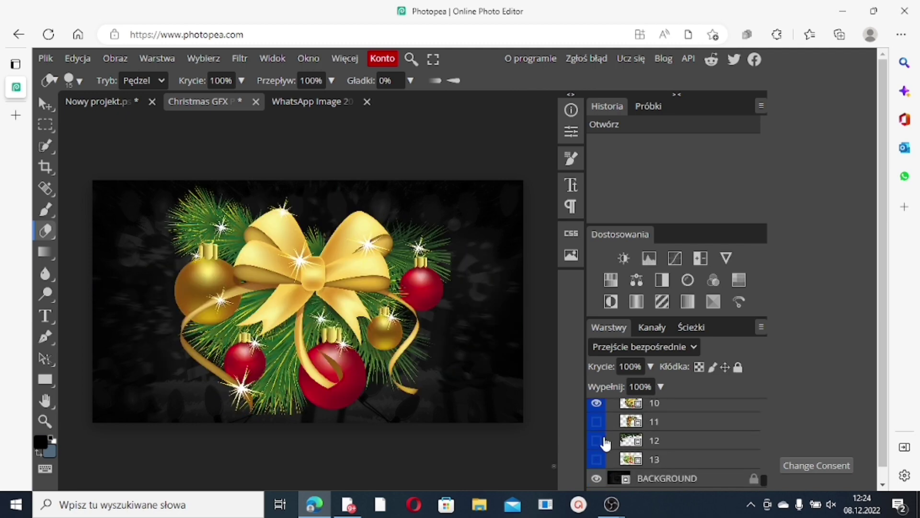
left_click(596, 403)
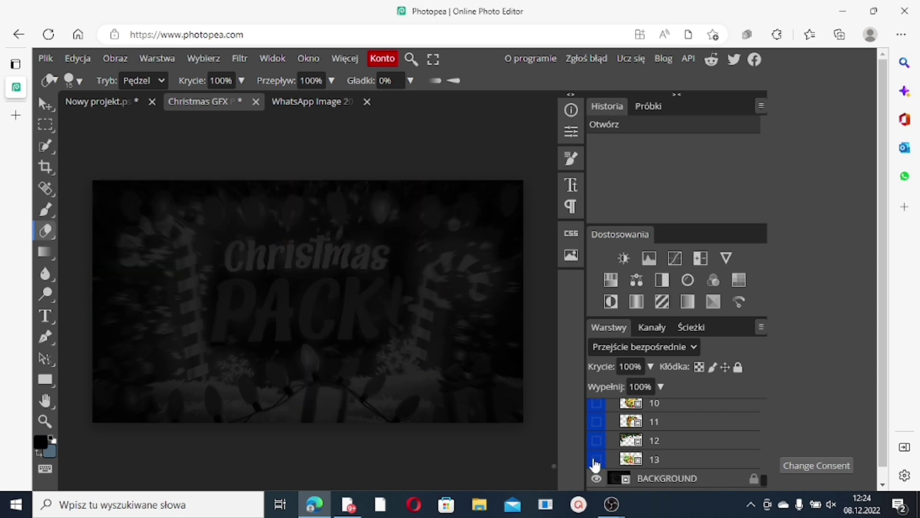
left_click(597, 459)
left_click(596, 459)
Show pine garland layer 12 in the Christmas GFX document and copy it into the Nowy projekt banner
left_click(597, 440)
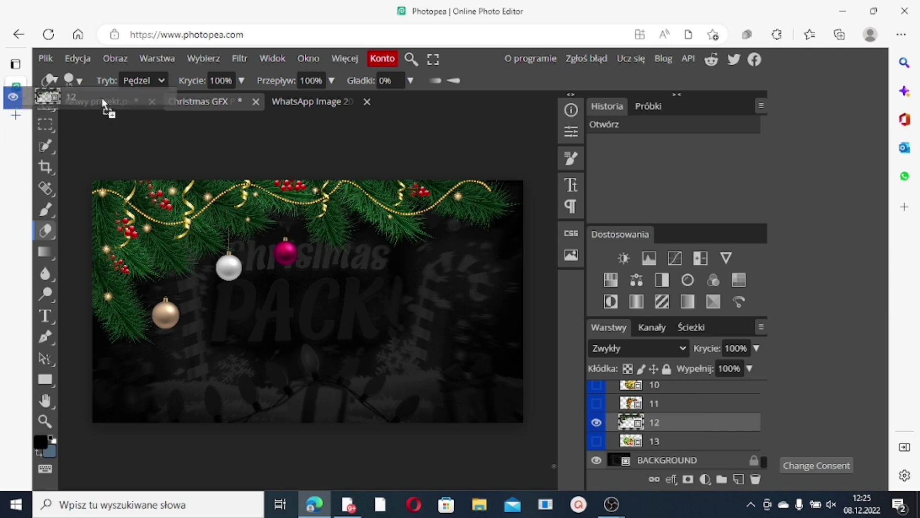
left_click(102, 102)
left_click(44, 104)
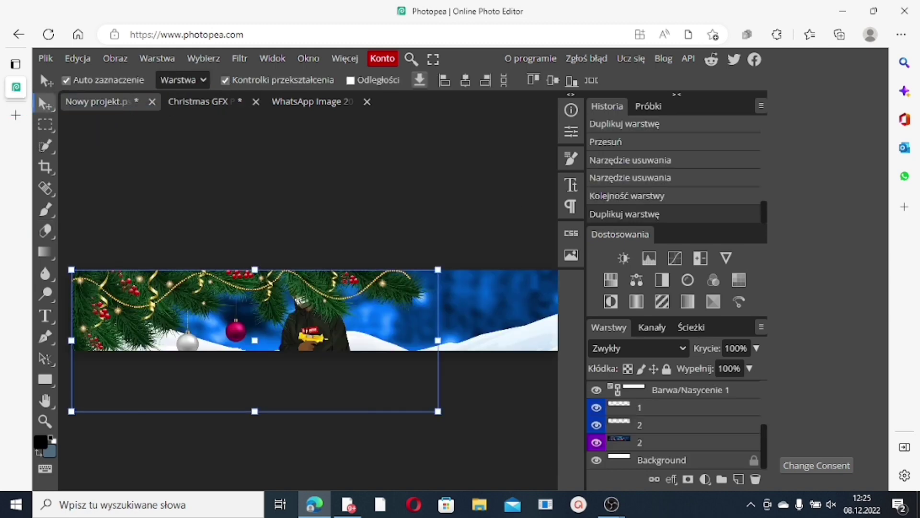
Rotate the pine garland slightly and move it across the banner's middle so it hangs from the top edge
left_click_drag(444, 298, 448, 341)
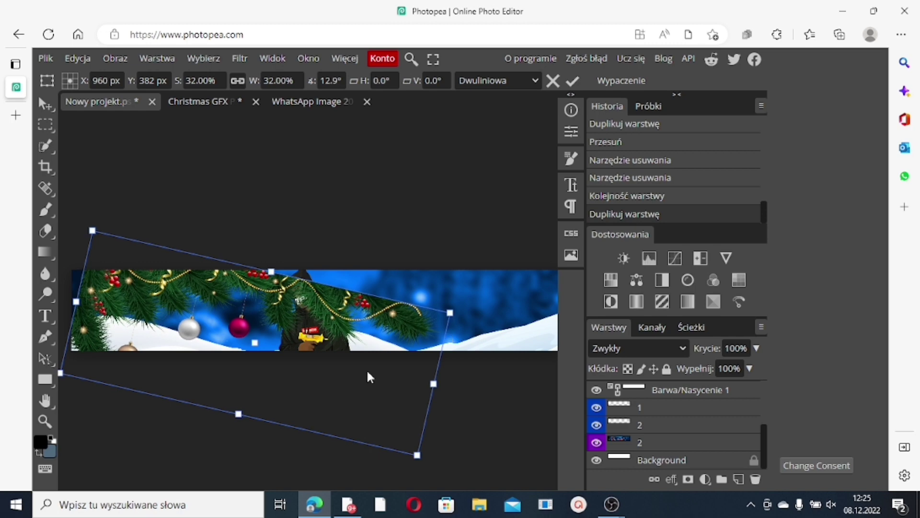
left_click_drag(367, 378, 378, 363)
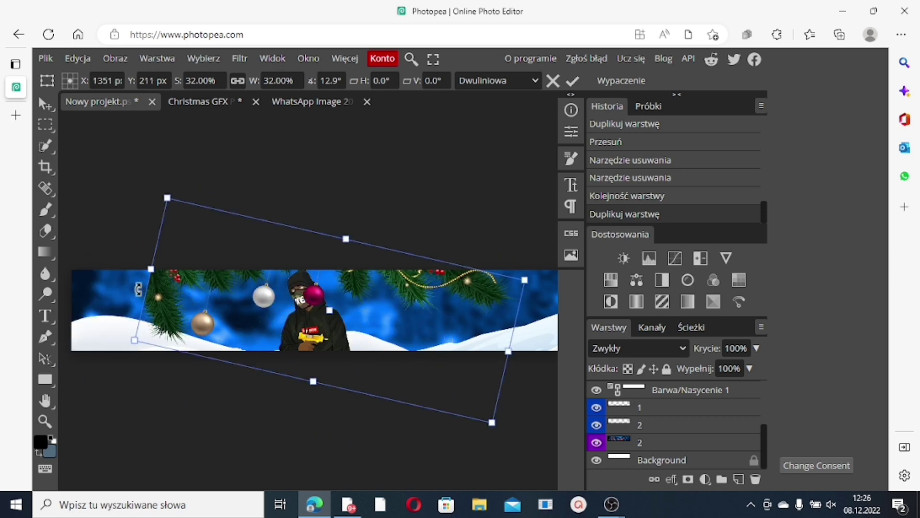
left_click_drag(130, 300, 255, 319)
left_click(49, 106)
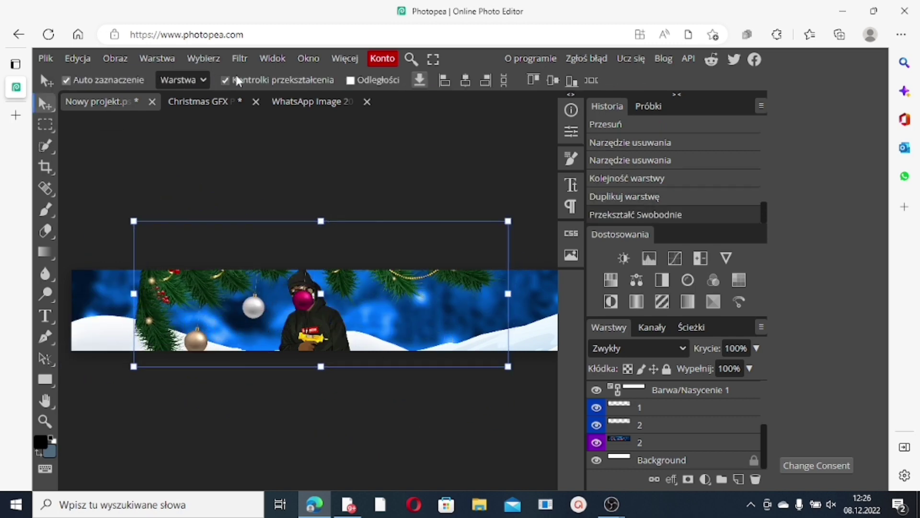
Erase the garland's drooping left branch and hanging baubles, adjusting the eraser's brush settings
left_click(45, 233)
left_click(74, 80)
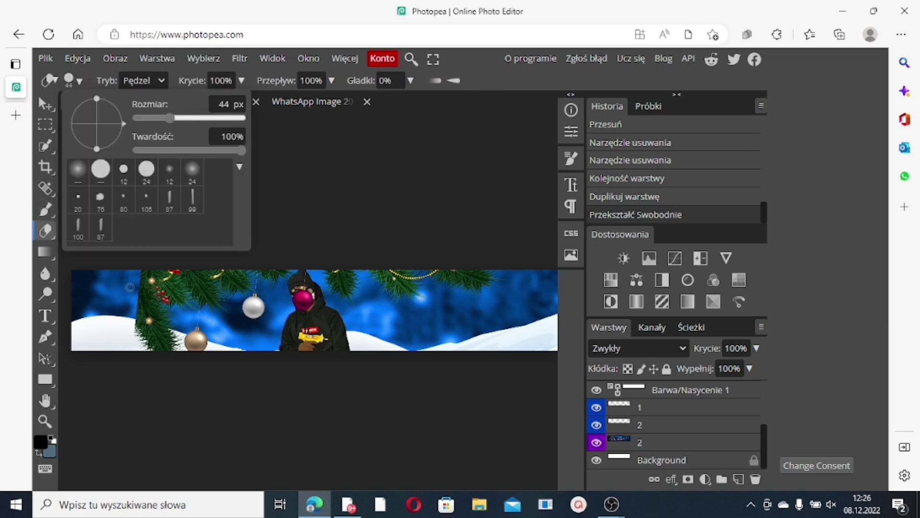
mouse_move(130, 286)
left_mouse_down()
mouse_move(188, 288)
mouse_move(182, 309)
mouse_move(202, 335)
mouse_move(293, 300)
mouse_move(255, 323)
mouse_move(143, 283)
mouse_move(219, 297)
left_mouse_up()
left_click(73, 81)
left_click_drag(144, 117, 125, 117)
left_click_drag(243, 285, 258, 279)
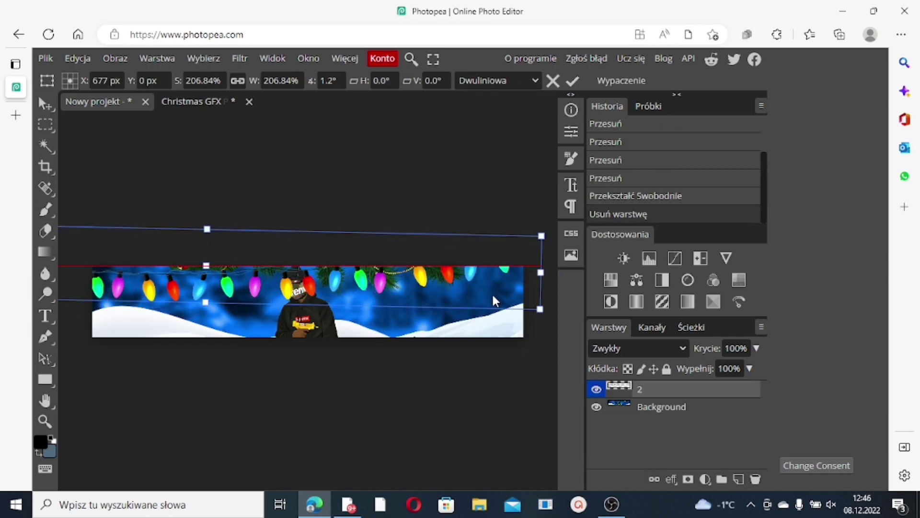
Scale the string of Christmas lights to about 144%, rotate it about 1.7° and fit it along the banner's top edge
mouse_move(492, 292)
left_mouse_down()
mouse_move(550, 293)
mouse_move(433, 267)
mouse_move(407, 272)
mouse_move(479, 288)
left_mouse_up()
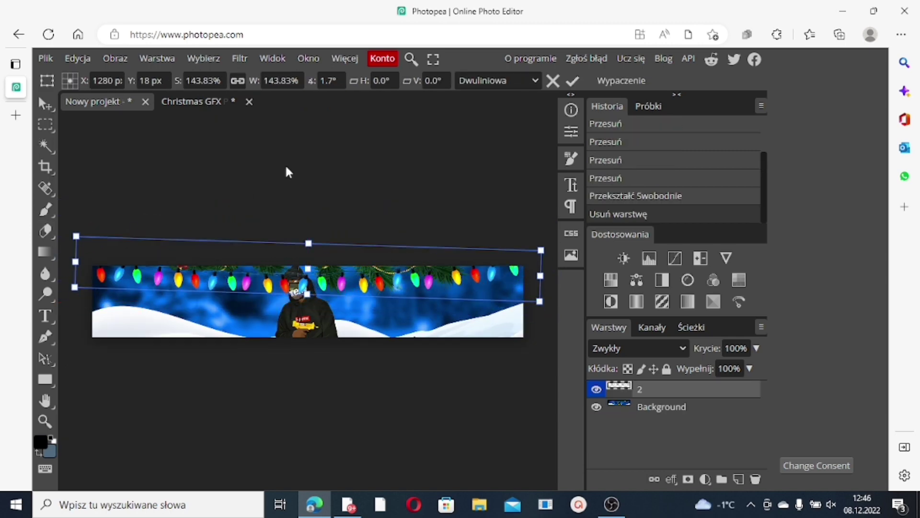
left_click(47, 104)
left_click_drag(195, 230, 195, 221)
key("ctrl+t")
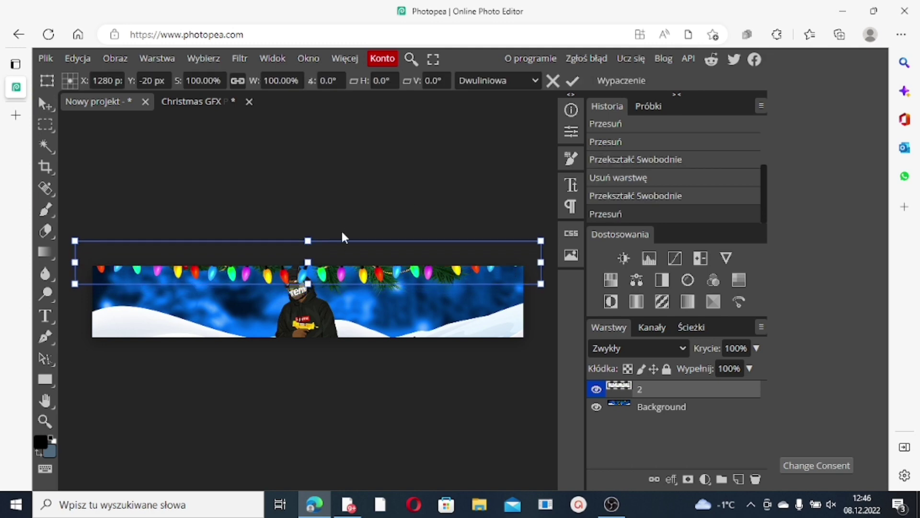
key("b")
Erase the parts of the light string that cover the figure's face and hood
key("e")
key("ctrl+plus")
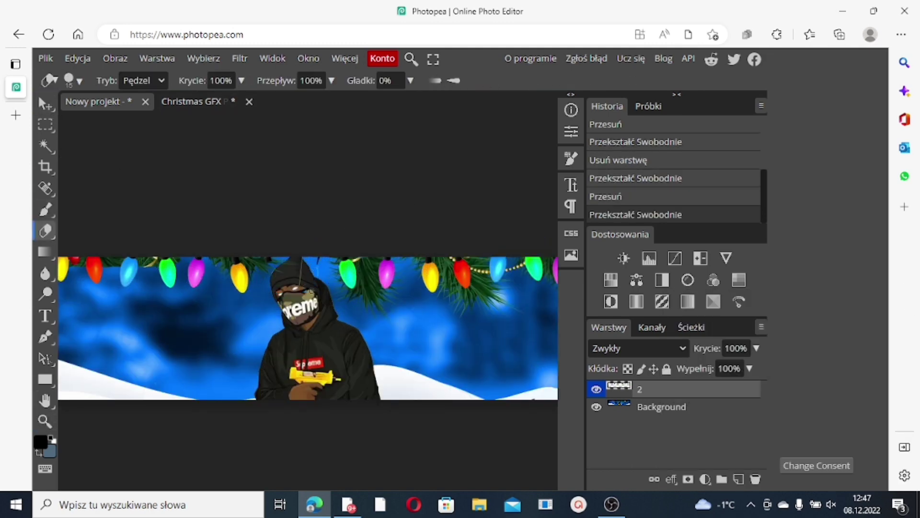
left_click_drag(301, 281, 303, 261)
key("ctrl+minus")
left_click(45, 103)
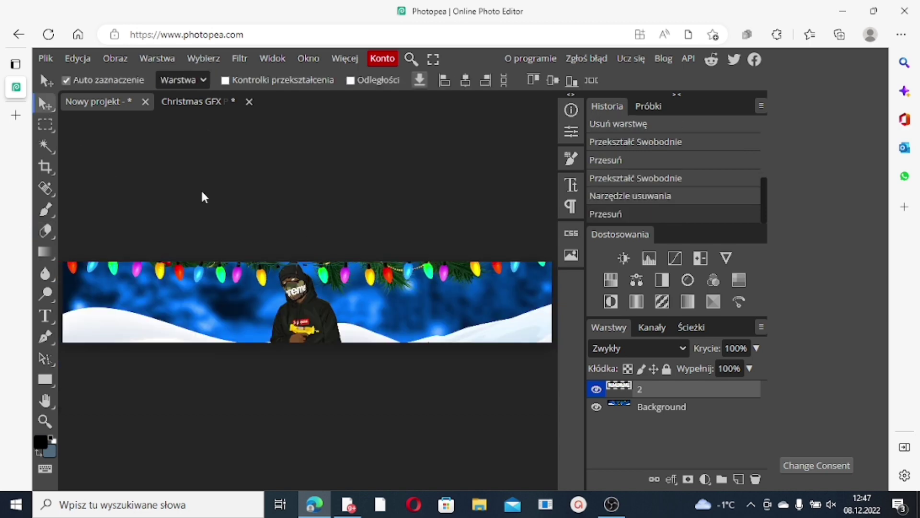
Copy light string layer 3 from the Christmas GFX document into the banner and order it beneath layer 2
key("ctrl+Tab")
scroll(764, 419, "down", 3)
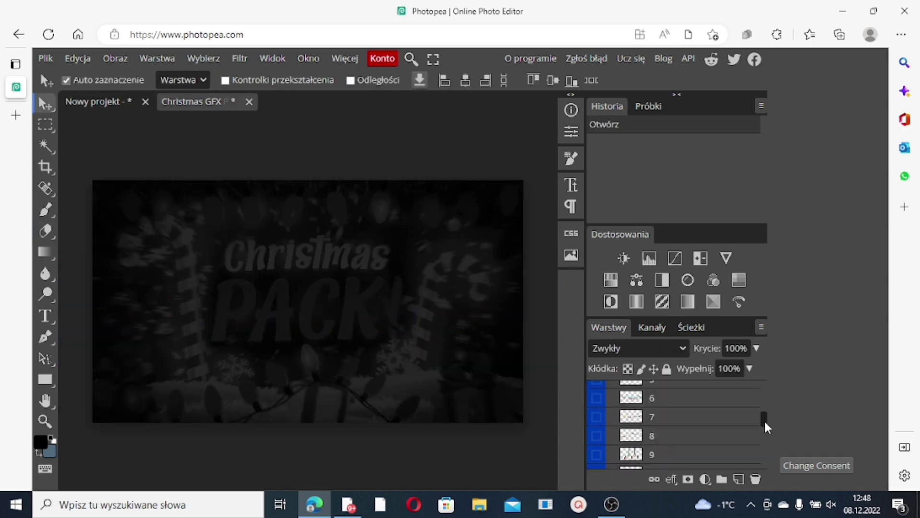
left_click(596, 416)
left_click_drag(705, 455, 678, 399)
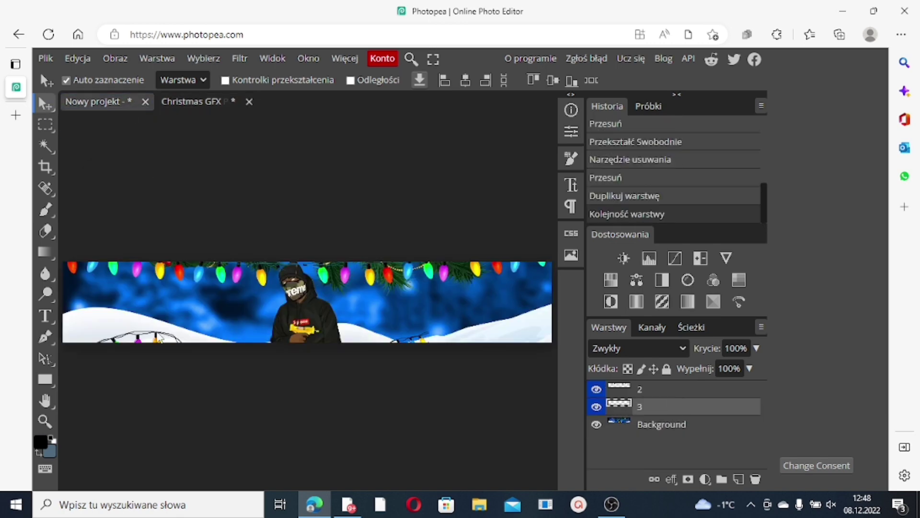
Rotate light string layer 3 about -172.7° and lay it along the snow in the banner's lower left part
left_click_drag(239, 331, 240, 370)
key("ctrl+t")
left_click_drag(434, 389, 553, 275)
left_click_drag(309, 386, 309, 385)
left_click_drag(475, 394, 422, 379)
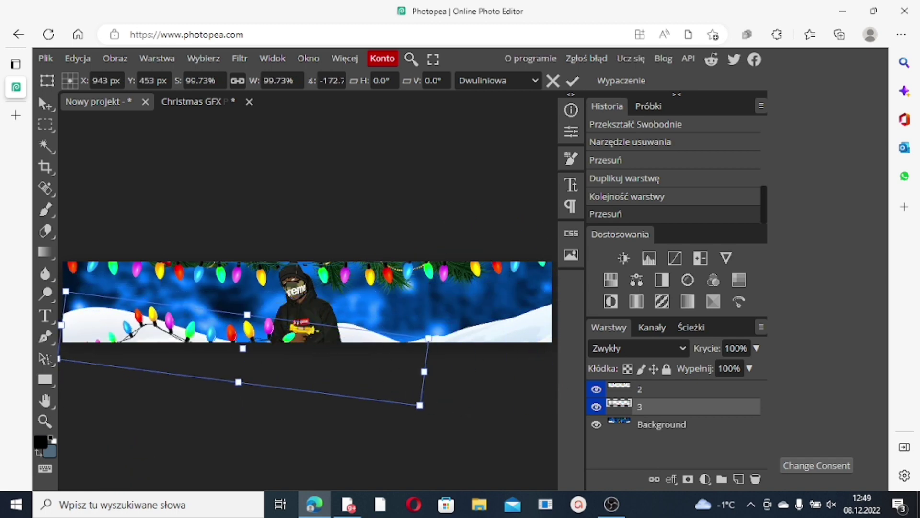
key("Return")
Duplicate light string layer 3 and move the copy along the snow in the banner's lower right part
right_click(670, 415)
left_click(570, 171)
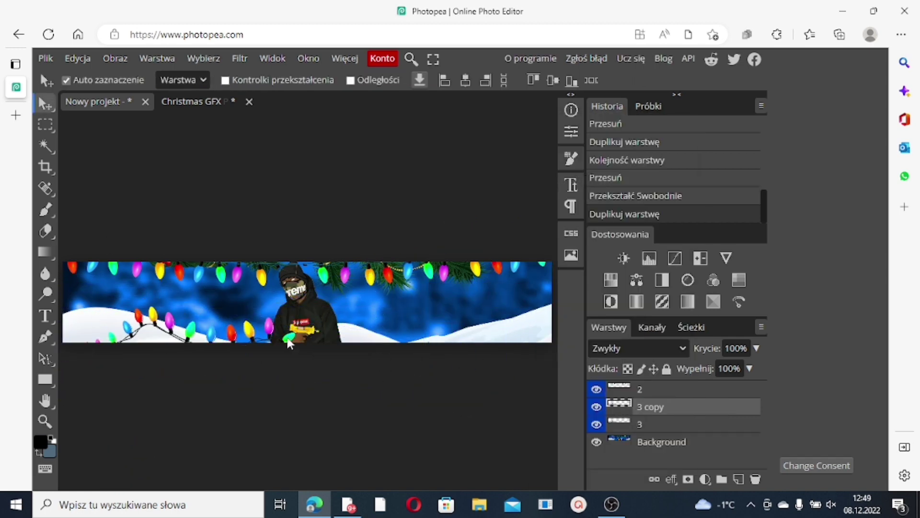
left_click(530, 342)
Apply a Gaussian Blur to the top light string on layer 2
left_click(240, 58)
mouse_move(287, 232)
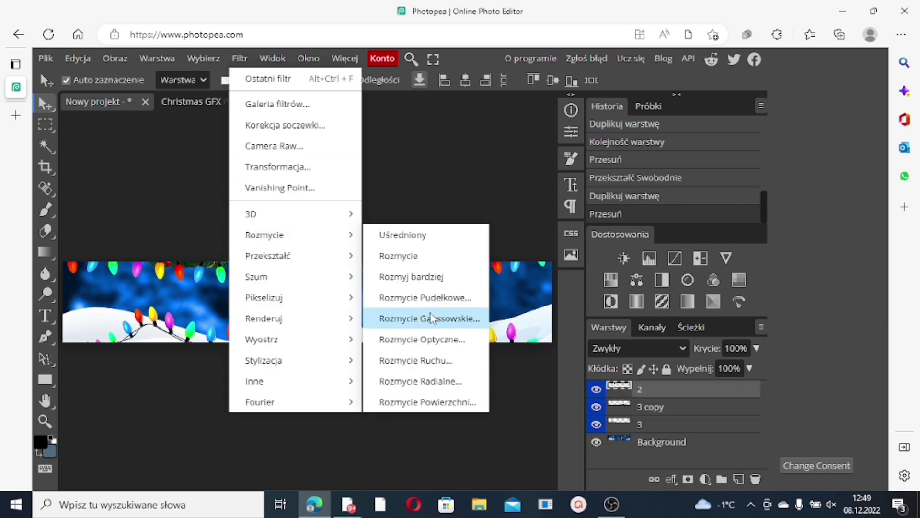
left_click(422, 318)
left_click_drag(191, 205, 185, 203)
left_click(395, 189)
Apply a Gaussian Blur to the lower right light string on layer 3 copy
left_click(653, 406)
left_click(240, 58)
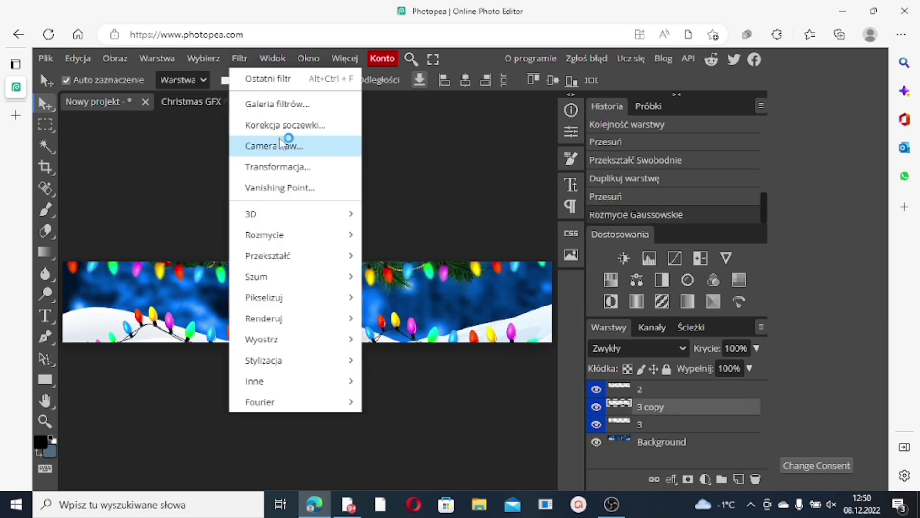
left_click(421, 318)
key("Return")
Apply a Gaussian Blur with a 7.2 px radius to the lower left light string on layer 3
left_click(653, 424)
left_click(240, 58)
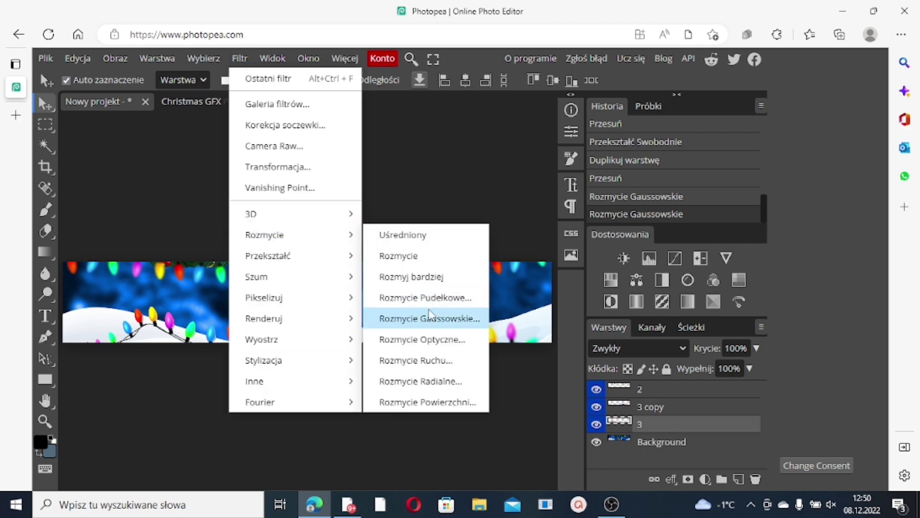
left_click(421, 319)
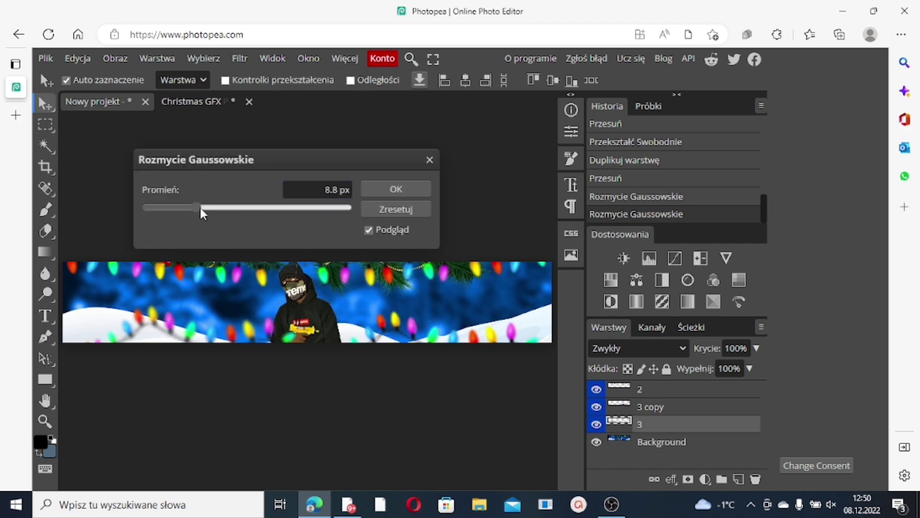
left_click_drag(201, 208, 193, 207)
key("Return")
Apply a second Gaussian Blur, with a 7.2 px radius, to layer 3 copy
left_click(653, 406)
left_click(240, 58)
mouse_move(287, 232)
left_click(421, 318)
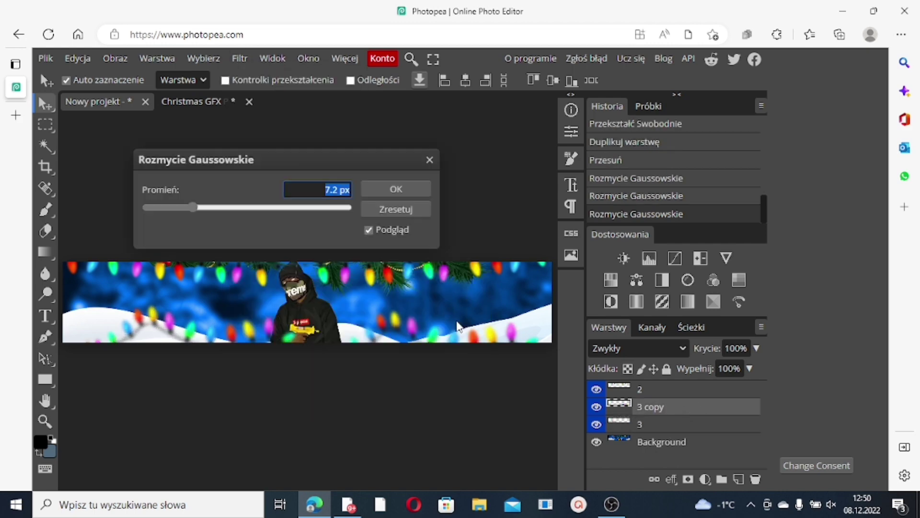
key("Return")
Expand the CANDY CANE group in the Christmas GFX document, make it visible and preview its layers
left_click(195, 101)
scroll(763, 389, "down", 2)
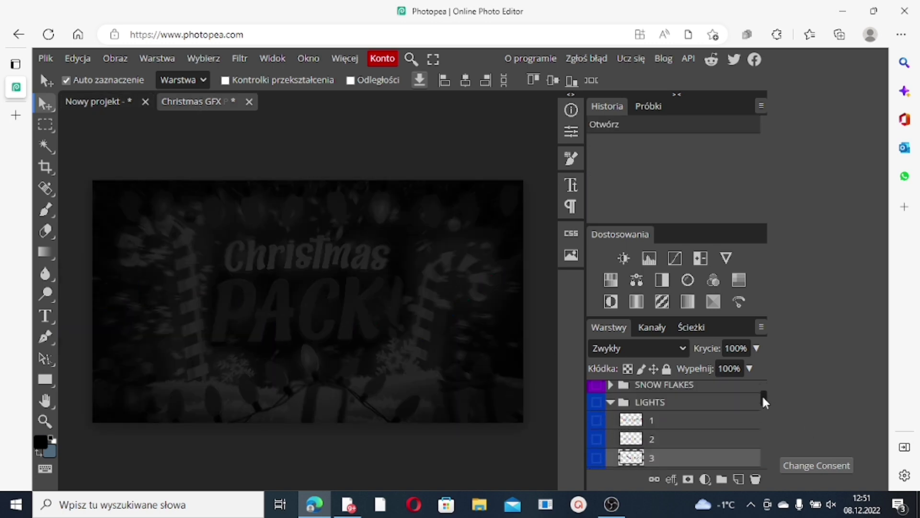
left_click(611, 404)
left_click(611, 404)
left_click(611, 440)
left_click(596, 477)
scroll(596, 477, "down", 1)
left_click(596, 477)
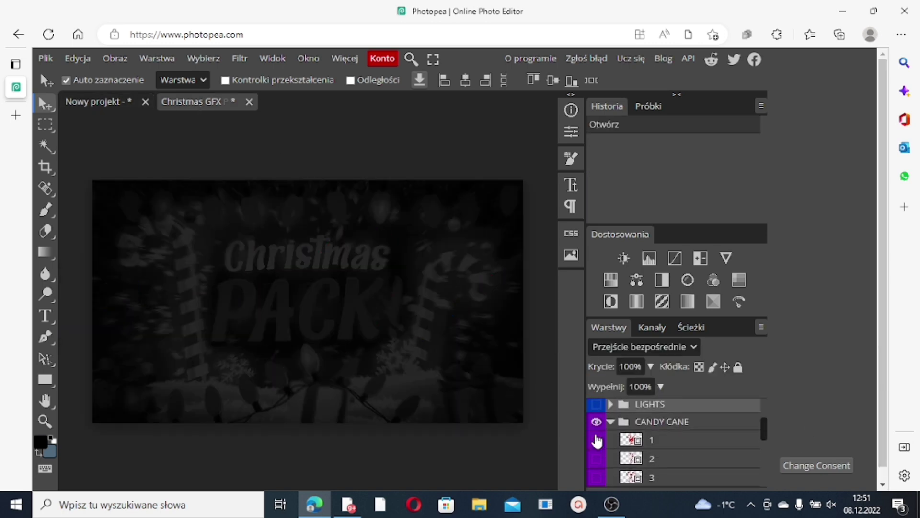
left_click(596, 477)
left_click(596, 477)
scroll(581, 440, "down", 1)
Copy candy cane layer 5 into the banner and transform it to stand at the banner's left end
left_click(596, 456)
left_click(694, 442)
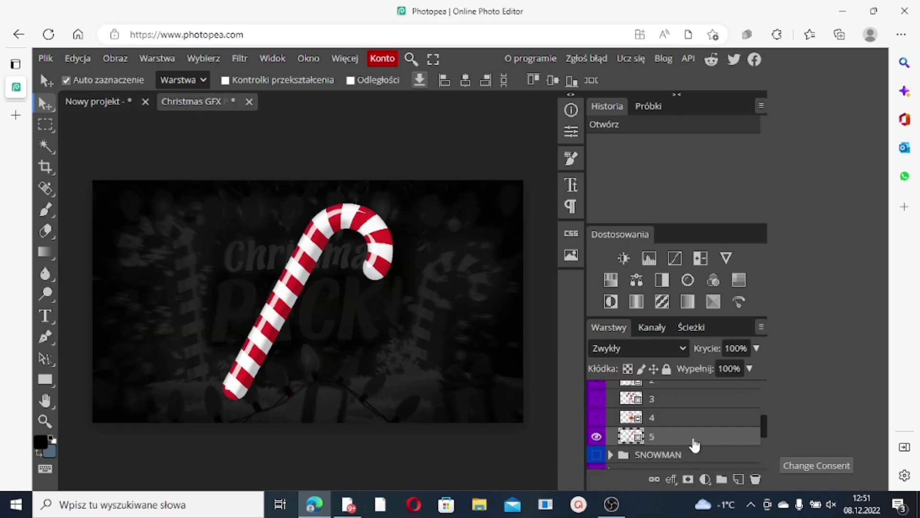
left_click_drag(694, 441, 154, 155)
left_click_drag(328, 406, 207, 366)
key("Return")
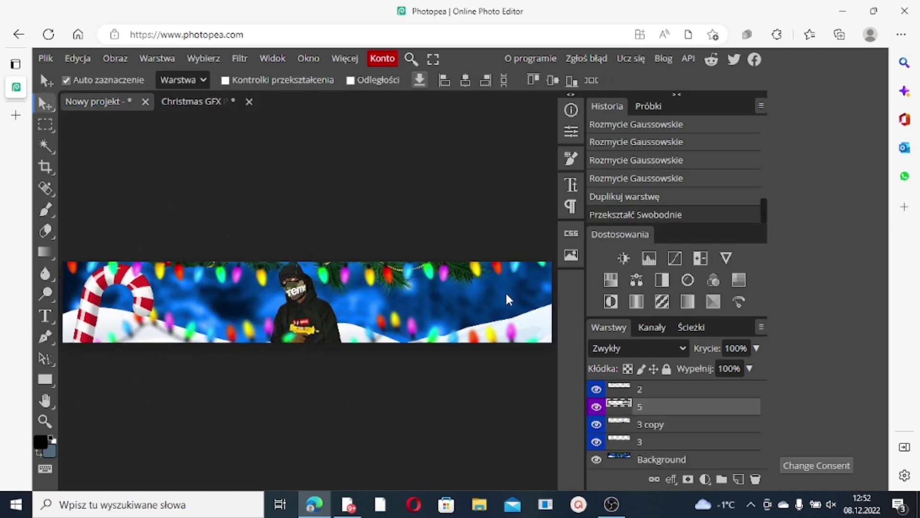
Move candy cane layer 5 beneath the light string layers and apply a Gaussian Blur with a 7.0 px radius
left_click_drag(669, 441, 668, 443)
left_click(240, 58)
left_click(259, 78)
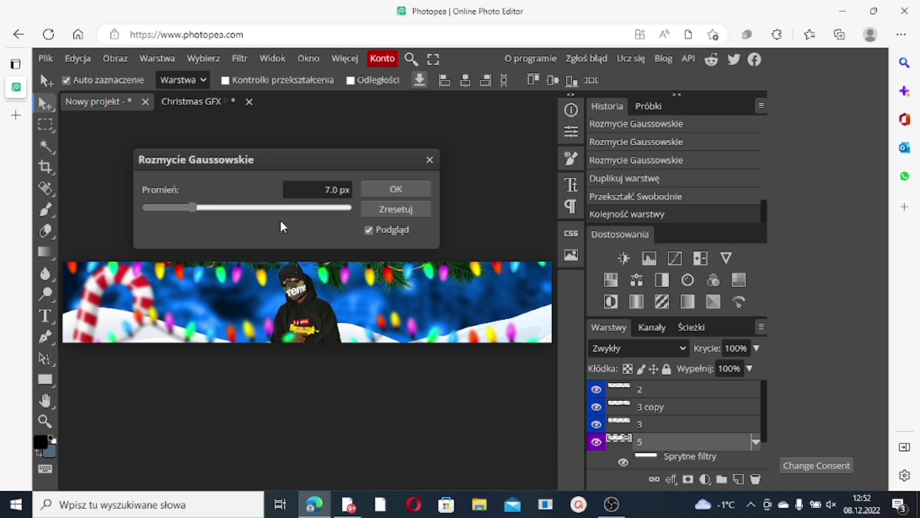
left_click(396, 189)
Duplicate the blurred candy cane and place the copy between it and the figure, scaled to 60.45% and rotated to -27.9°
right_click(695, 443)
left_click(663, 145)
key("ctrl+t")
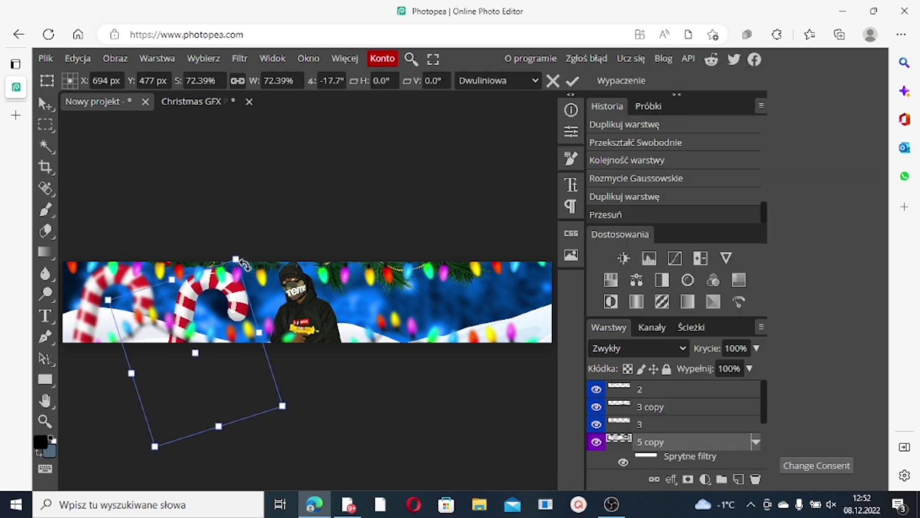
left_click_drag(244, 265, 240, 369)
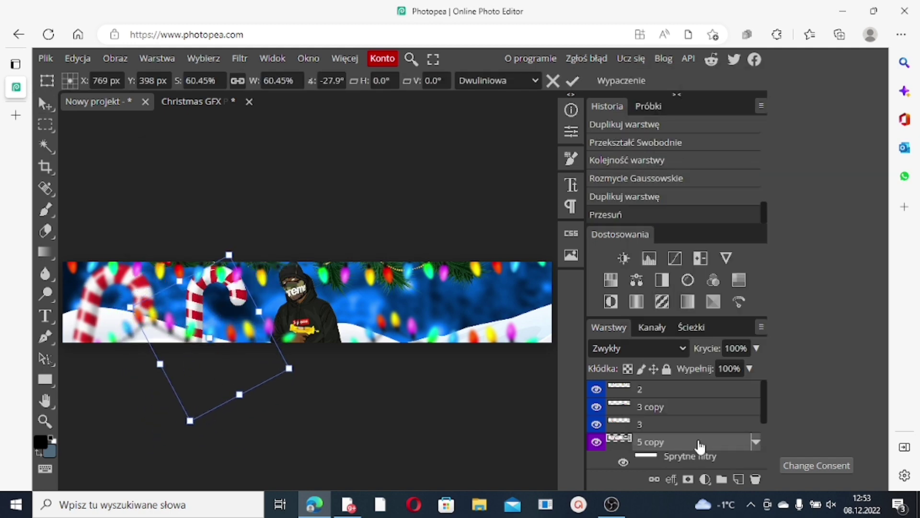
right_click(701, 446)
left_click(77, 58)
right_click(683, 446)
left_click(496, 405)
left_click(45, 103)
right_click(682, 445)
key("Escape")
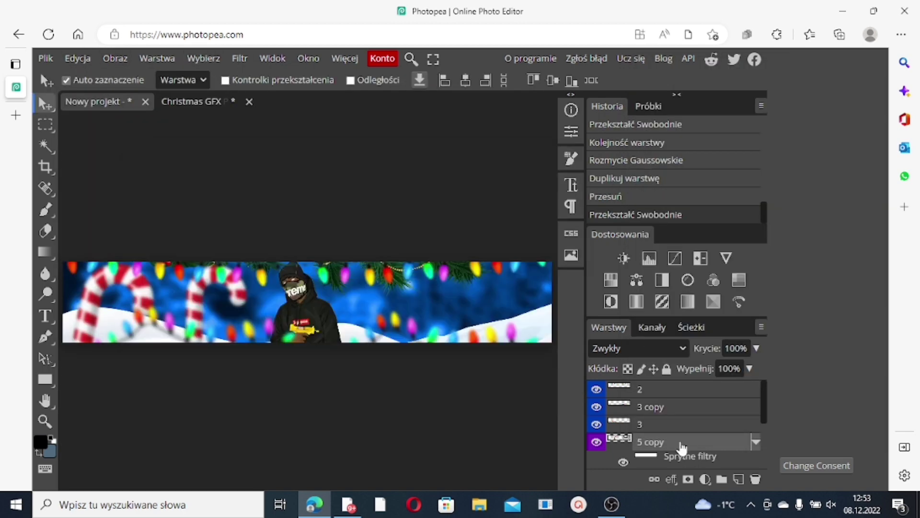
Duplicate layer 5 copy and place the new candy cane, scaled down, on the snow to the right of the figure
right_click(682, 446)
left_click(671, 154)
left_click_drag(278, 300, 427, 357)
key("ctrl+t")
left_click_drag(431, 439, 460, 412)
mouse_move(388, 367)
left_mouse_down()
mouse_move(427, 319)
mouse_move(508, 311)
mouse_move(484, 377)
left_mouse_up()
left_click(46, 103)
Duplicate the candy cane again and place it farther right, scaled to 34.93% and rotated to -6.6°
right_click(683, 445)
left_click(671, 154)
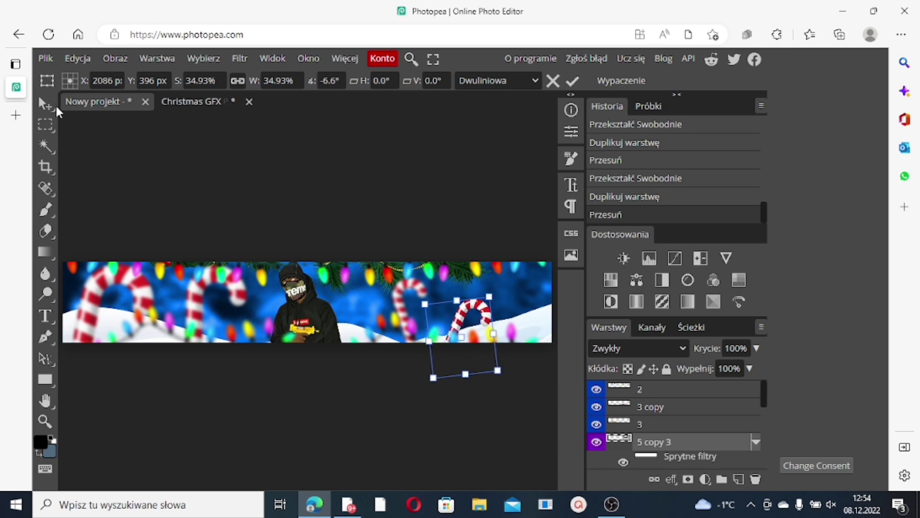
left_click(45, 211)
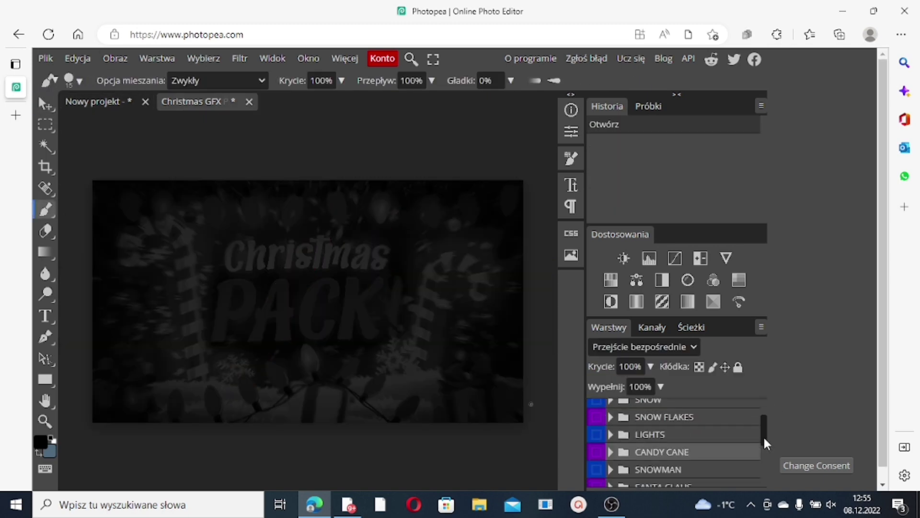
Copy the white gift with the red bow, layer 3 of the GIFT group, from Christmas GFX into the banner
scroll(611, 450, "down", 2)
scroll(611, 451, "down", 2)
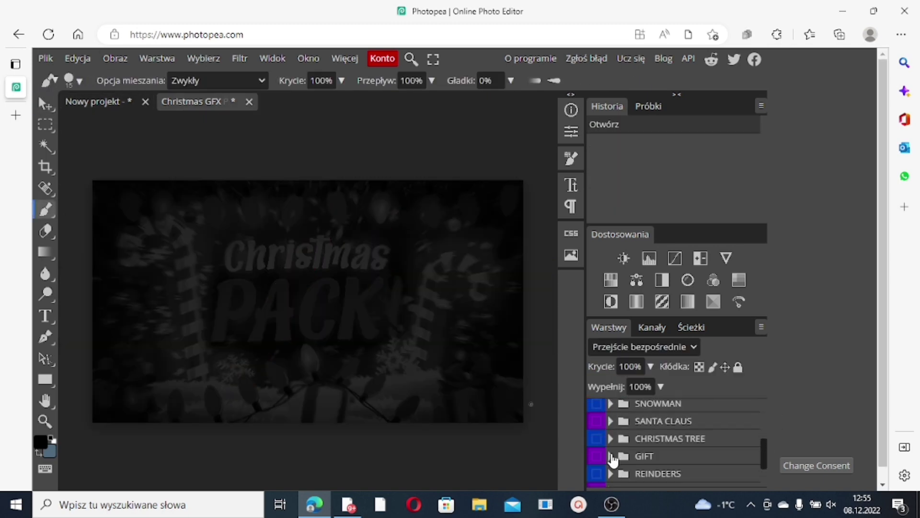
scroll(713, 433, "down", 2)
left_click(692, 465)
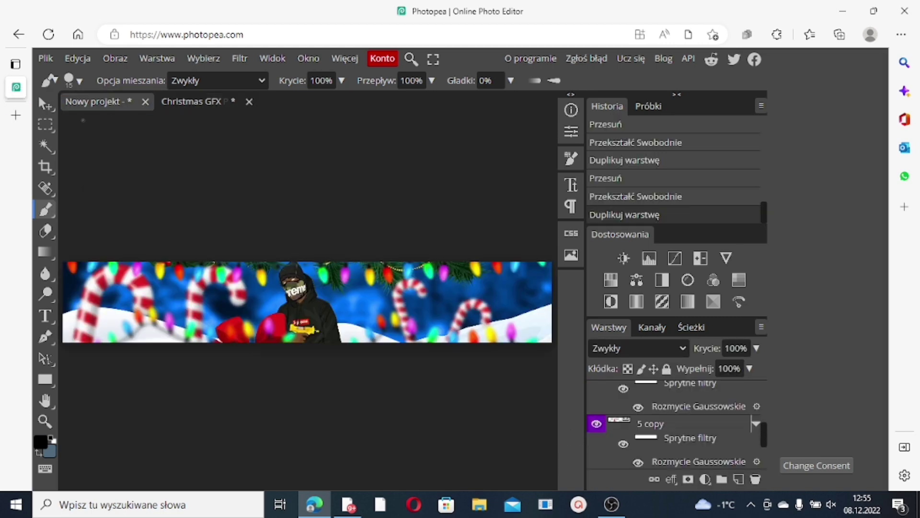
Transform the gift at the banner's left end, scaled to 105.21% and rotated to 28.6°
key("v")
key("ctrl+t")
mouse_move(231, 360)
left_mouse_down()
mouse_move(187, 383)
mouse_move(95, 361)
mouse_move(157, 314)
left_mouse_up()
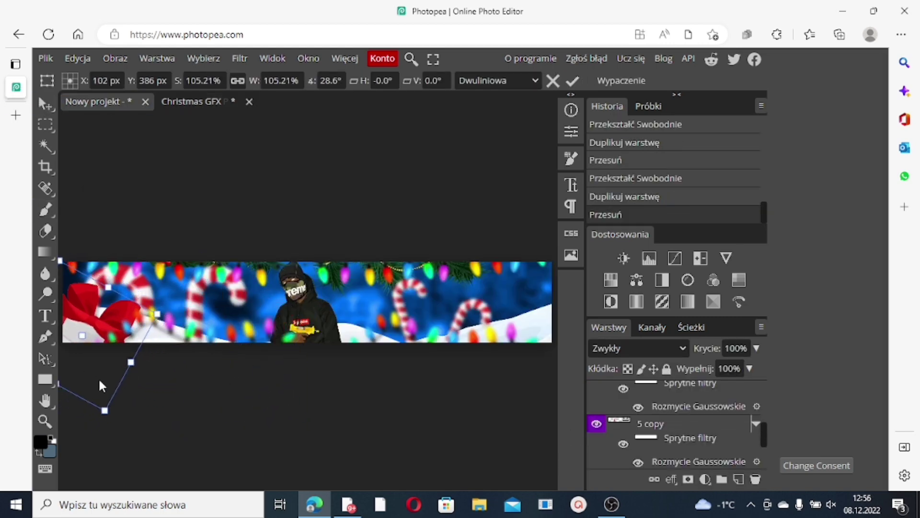
left_click_drag(99, 381, 107, 383)
Move the gift layer between the light string layers and the candy cane layers
scroll(764, 394, "down", 3)
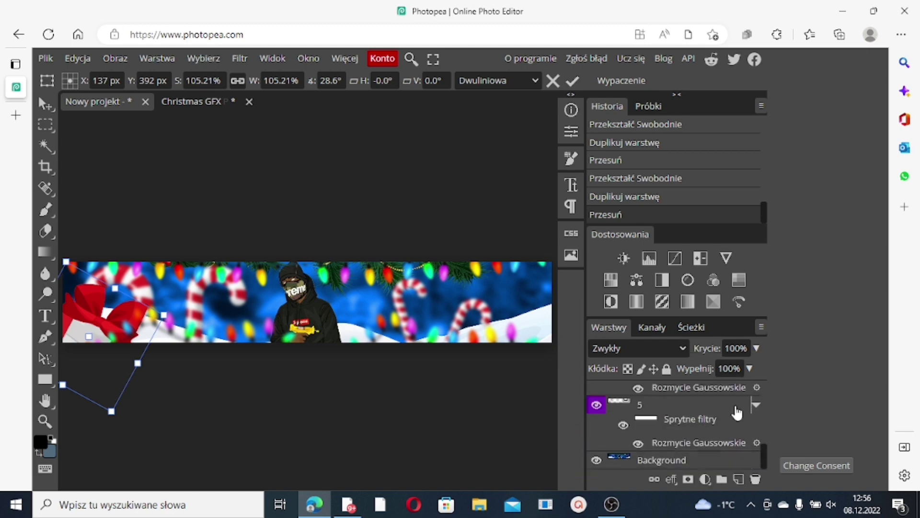
scroll(723, 432, "up", 2)
scroll(714, 448, "down", 2)
scroll(762, 412, "up", 1)
scroll(725, 457, "down", 1)
scroll(725, 456, "up", 1)
left_click_drag(721, 419, 700, 393)
Reposition and rotate the gift in the banner's lower left corner
left_click_drag(154, 370, 148, 383)
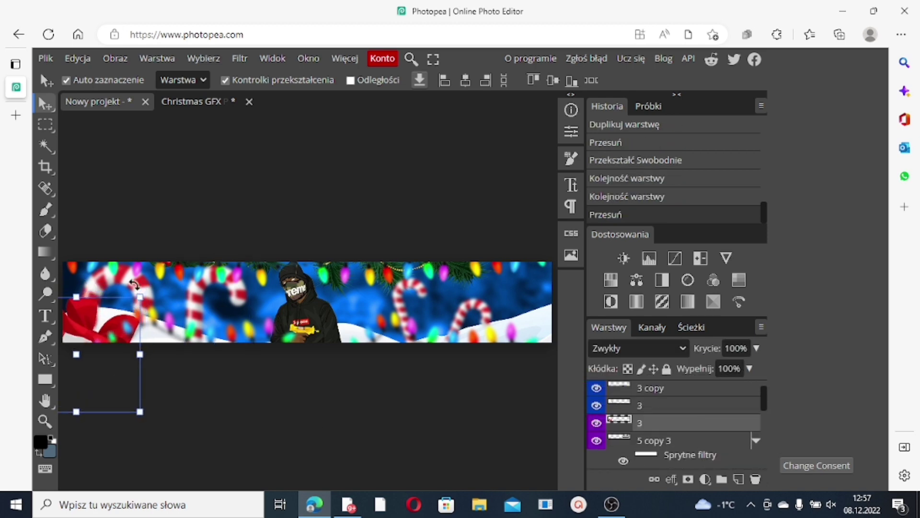
left_click_drag(134, 284, 104, 368)
key("Return")
Apply a Gaussian Blur to the gift in the banner's lower left corner
left_click(239, 58)
mouse_move(275, 238)
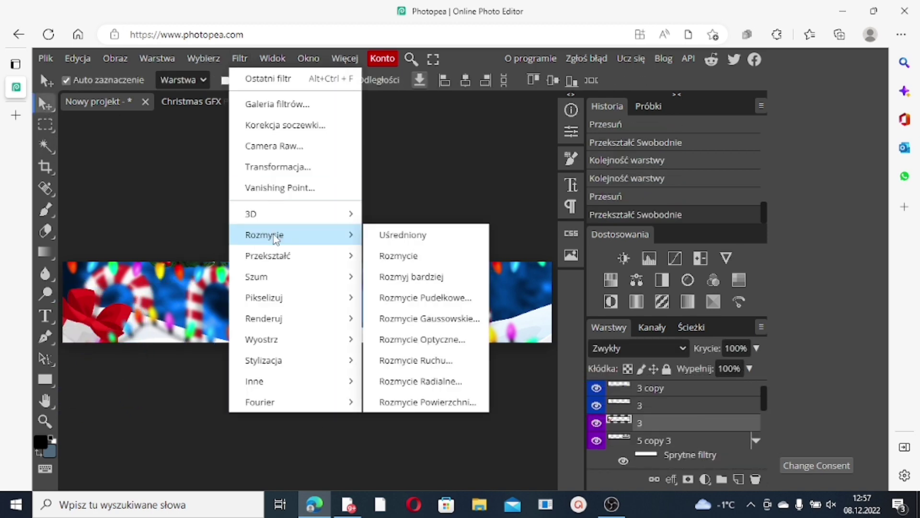
left_click(430, 318)
left_click(396, 188)
Duplicate the blurred gift and transform the copy to stand at the banner's right end
right_click(623, 422)
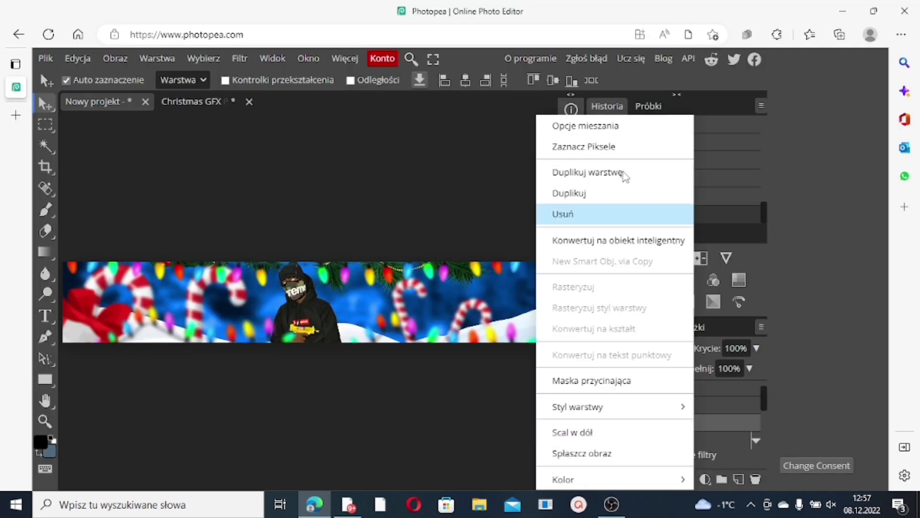
left_click(623, 173)
key("ctrl+t")
left_click_drag(375, 383, 536, 370)
key("Return")
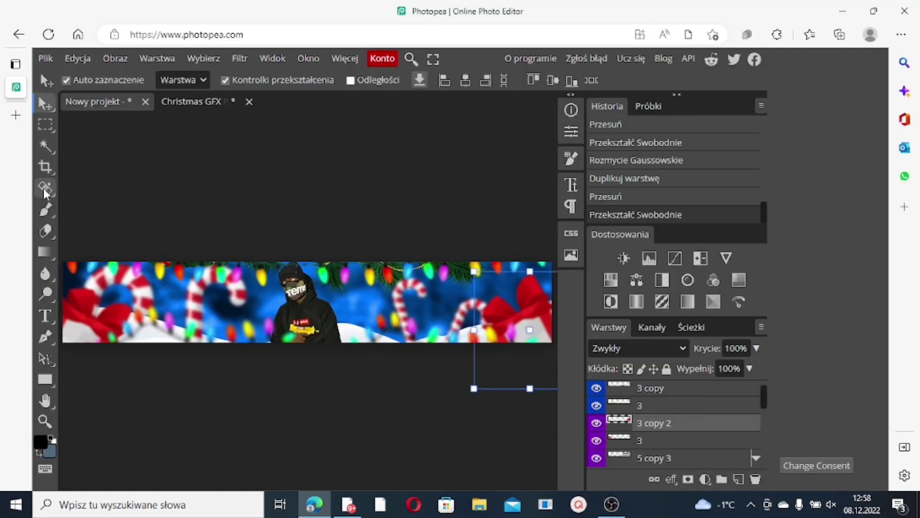
Copy another red-bowed gift from Christmas GFX into the banner and place it left of the figure, scaled to 61.19%
left_click(191, 102)
scroll(762, 421, "down", 5)
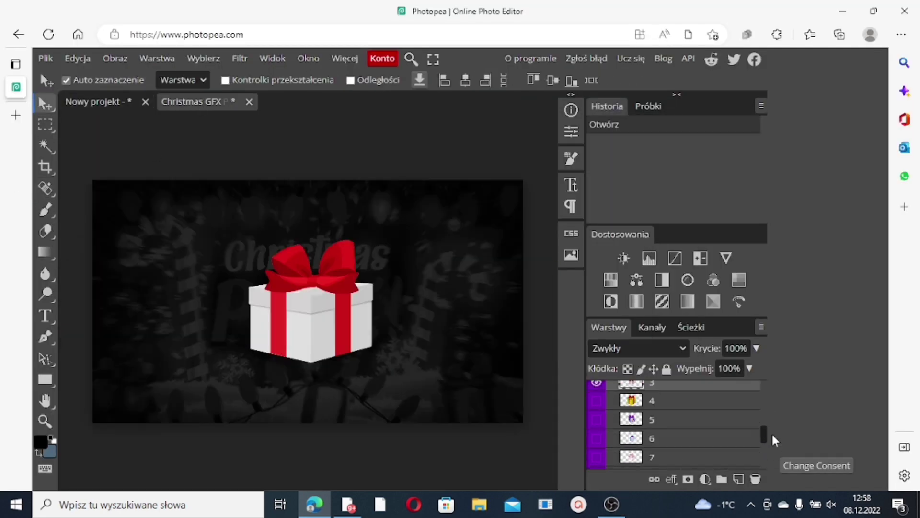
left_click_drag(671, 439, 199, 254)
key("ctrl+t")
left_click_drag(269, 307, 282, 268)
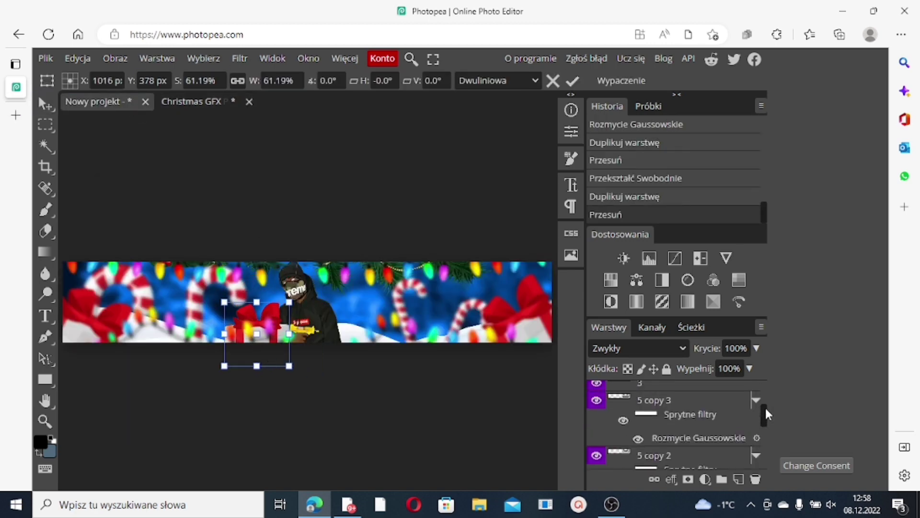
Move the small gift's layer to the top of the stack and tilt it to -6.9° beside the figure
left_click_drag(690, 417, 693, 400)
key("ctrl+t")
mouse_move(261, 336)
left_mouse_down()
mouse_move(287, 326)
mouse_move(269, 336)
left_mouse_up()
left_click(44, 211)
key("v")
key("ctrl+t")
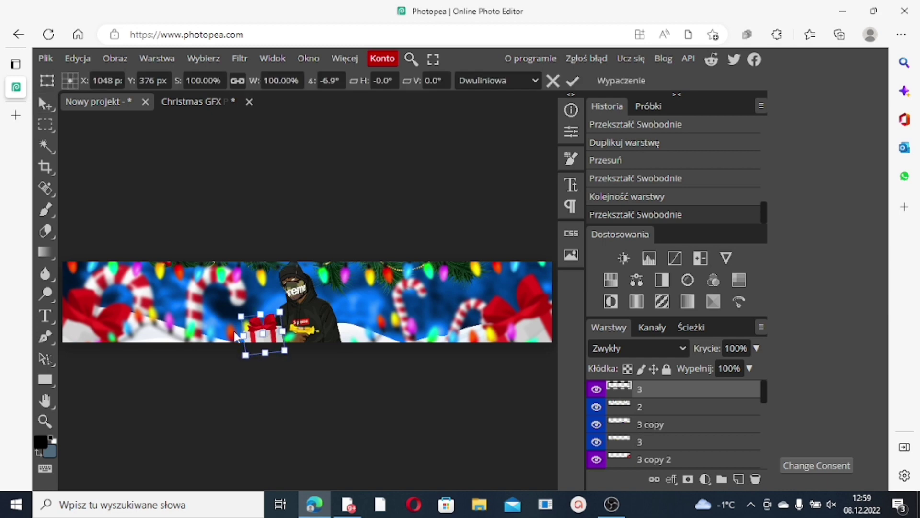
key("Return")
Duplicate the small gift and place the copy on the right side of the figure
right_click(719, 389)
left_click(638, 171)
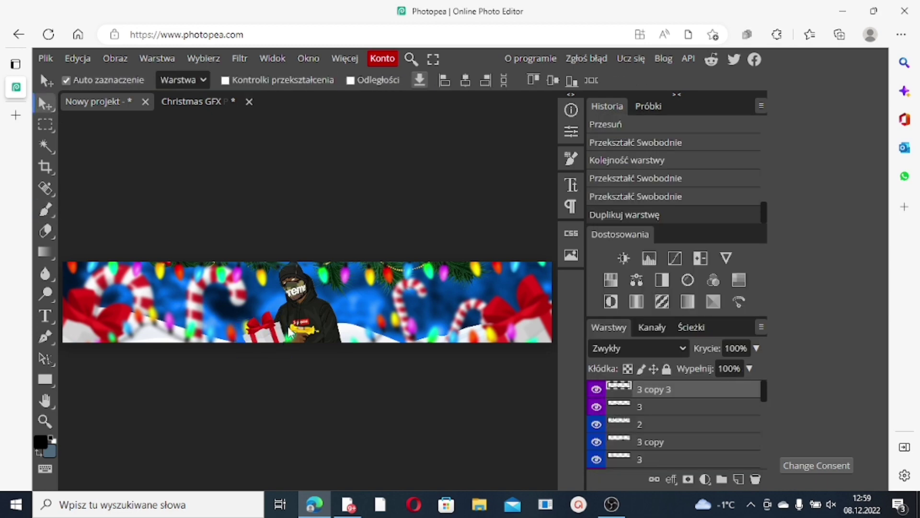
left_click_drag(266, 333, 358, 343)
key("Return")
left_click(225, 80)
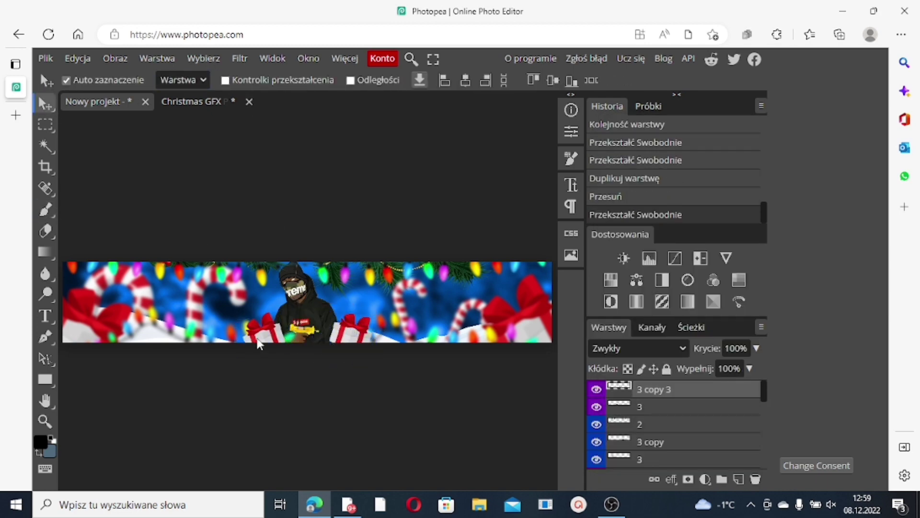
Add two more small gift copies and arrange the gifts in pairs on both sides of the figure
left_click_drag(258, 344, 345, 338)
left_click(694, 407)
key("ctrl+t")
key("Return")
left_click(225, 80)
left_click(225, 80)
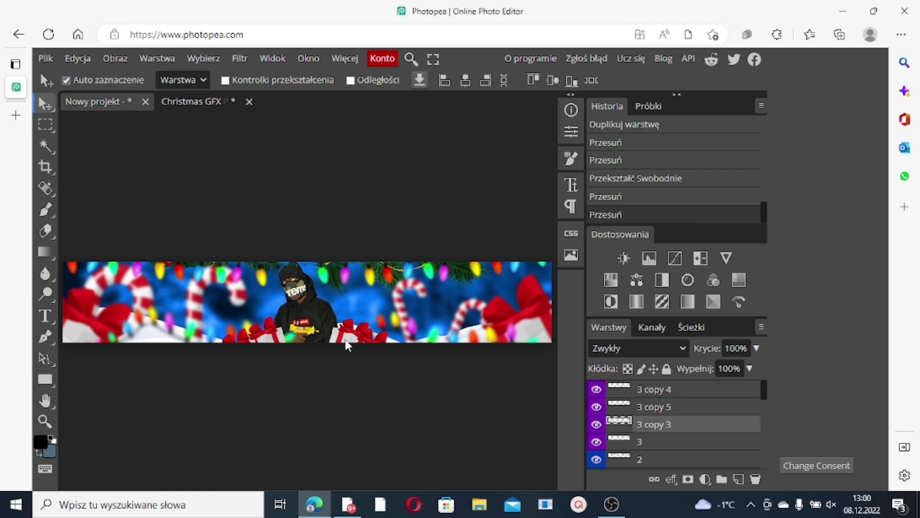
Search the Type tool's font list for "here" and clear the search
key("b")
key("t")
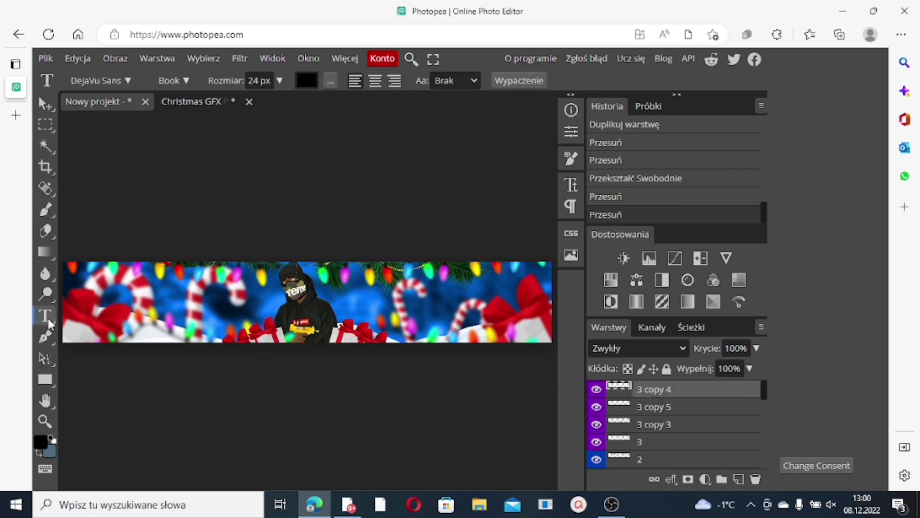
left_click(107, 82)
left_click(148, 134)
type("here")
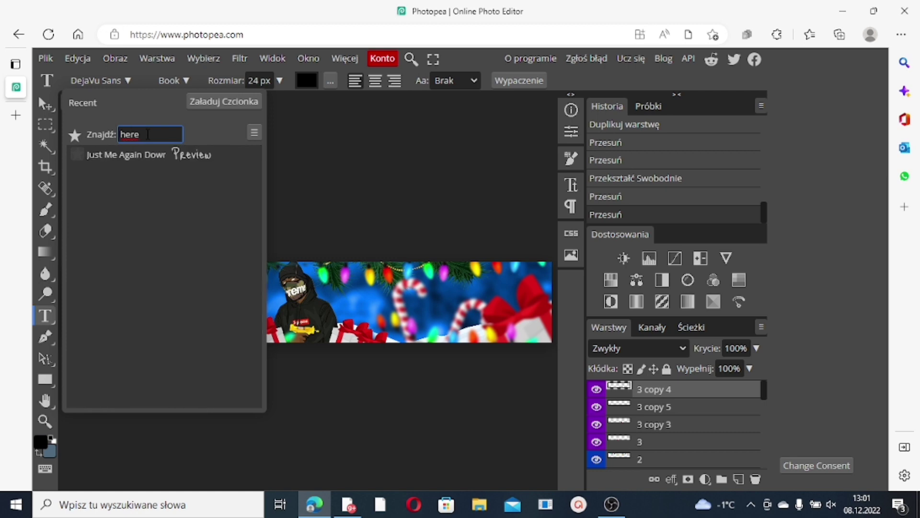
key("BackSpace")
key("BackSpace")
key("BackSpace")
key("BackSpace")
Load the herewell_creek font from the downloads folder
left_click(206, 100)
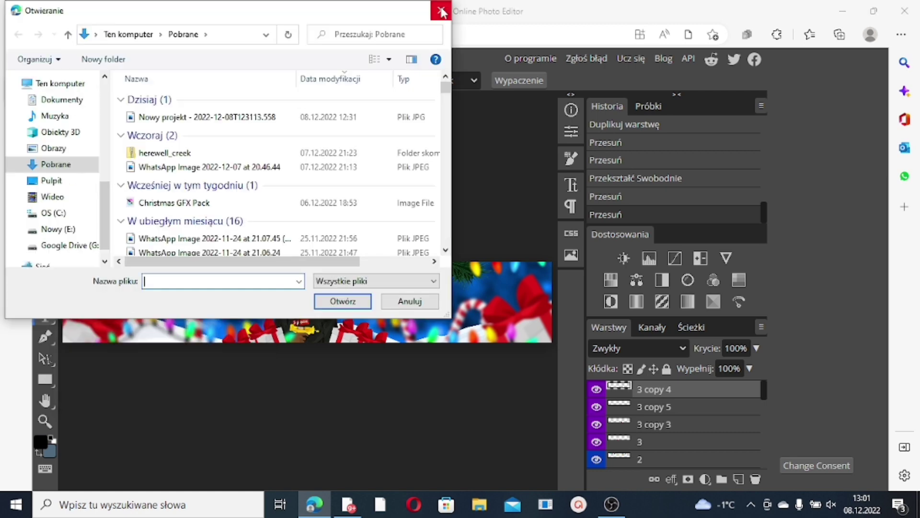
left_click(214, 155)
left_click(326, 301)
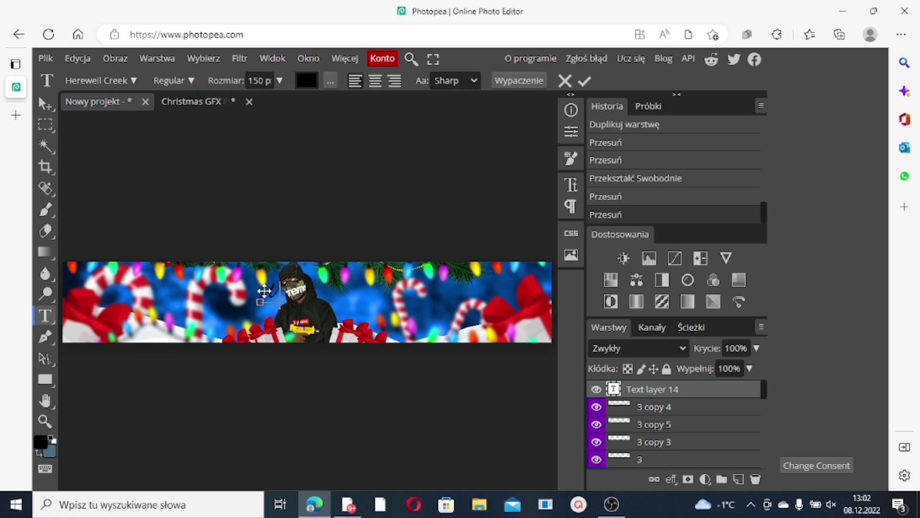
Add the text NICK across the figure and set it in bold Proxima Nova at 251 px
key("ctrl+a")
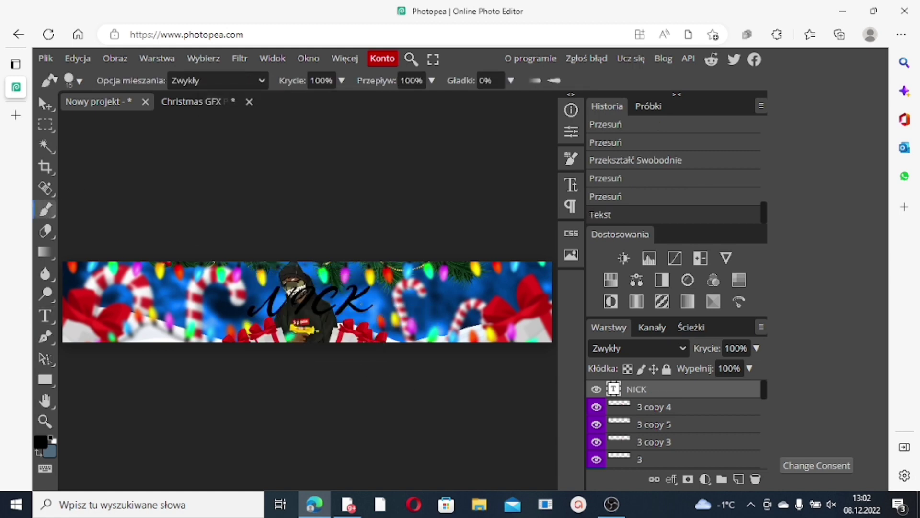
left_click(131, 76)
left_click(126, 181)
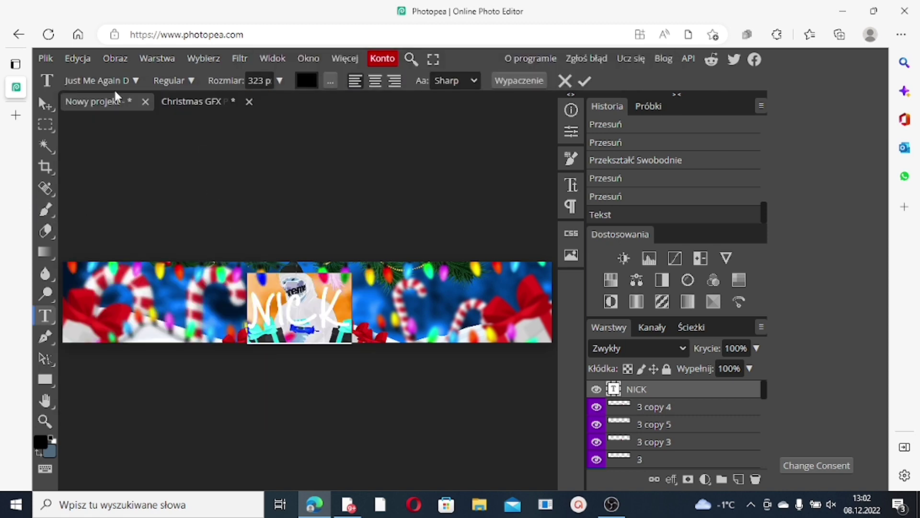
left_click(118, 80)
type("a")
key("Escape")
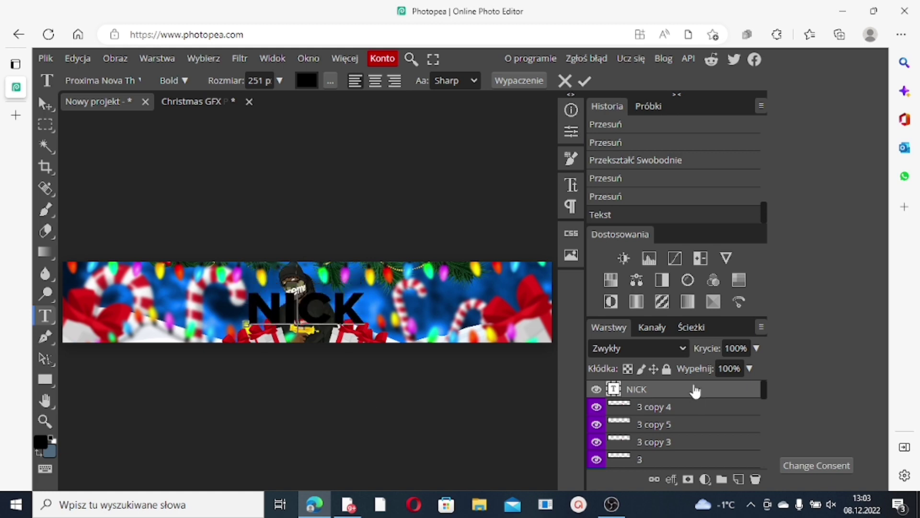
Add a gap between NI and CK for the figure, then center and slightly resize the text
left_click(323, 307)
left_click_drag(423, 392, 404, 391)
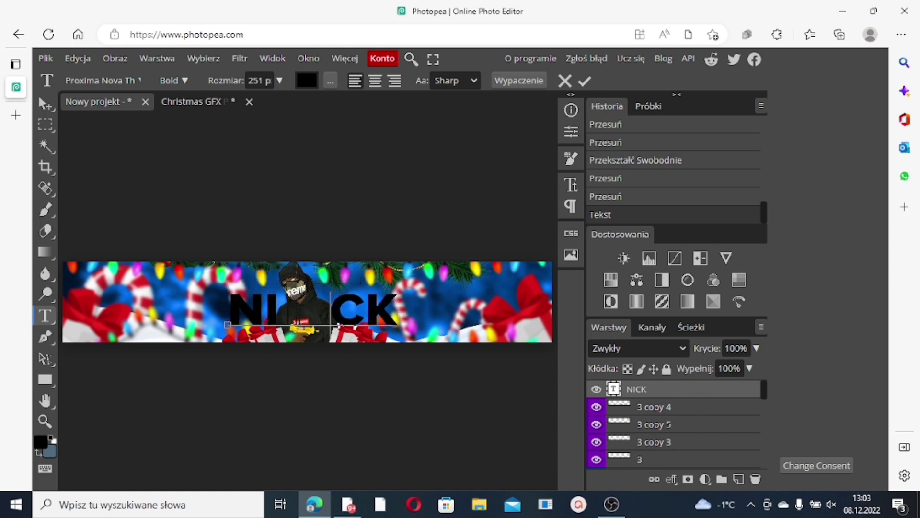
left_click(45, 103)
left_click_drag(272, 326, 276, 325)
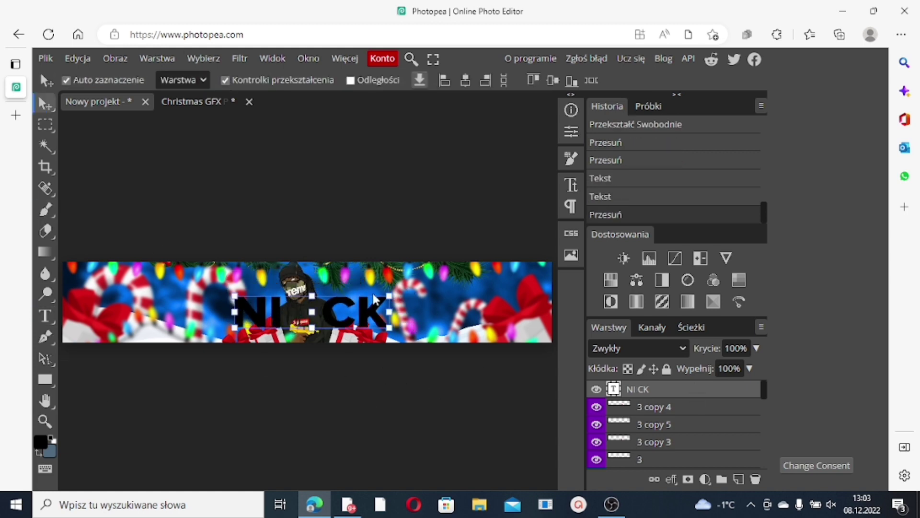
mouse_move(389, 296)
left_mouse_down()
mouse_move(378, 302)
mouse_move(388, 297)
left_mouse_up()
key("Return")
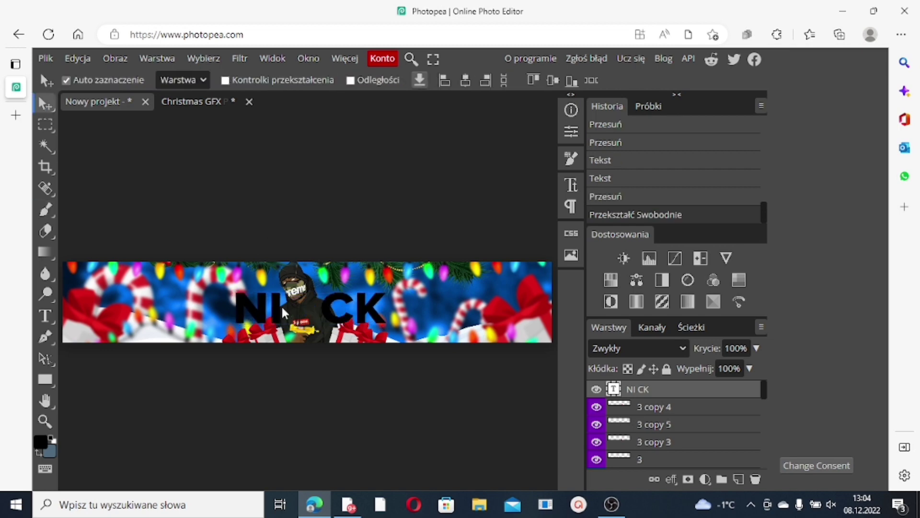
Rasterize the NI CK text layer for use with the Eraser
key("z")
left_click(281, 305)
left_click(45, 231)
left_click(274, 308)
key("Return")
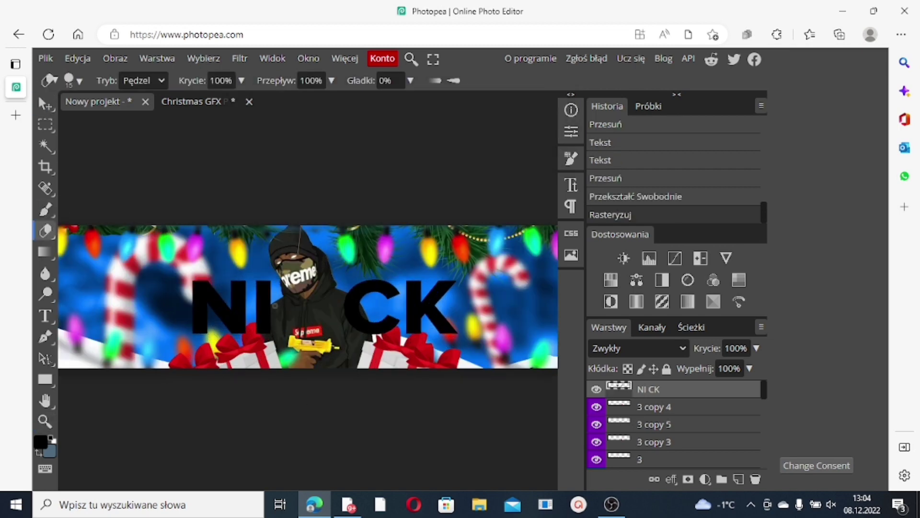
Erase the edges of the letters I and C where they overlap the figure's hoodie
left_click(274, 307)
left_click(348, 298)
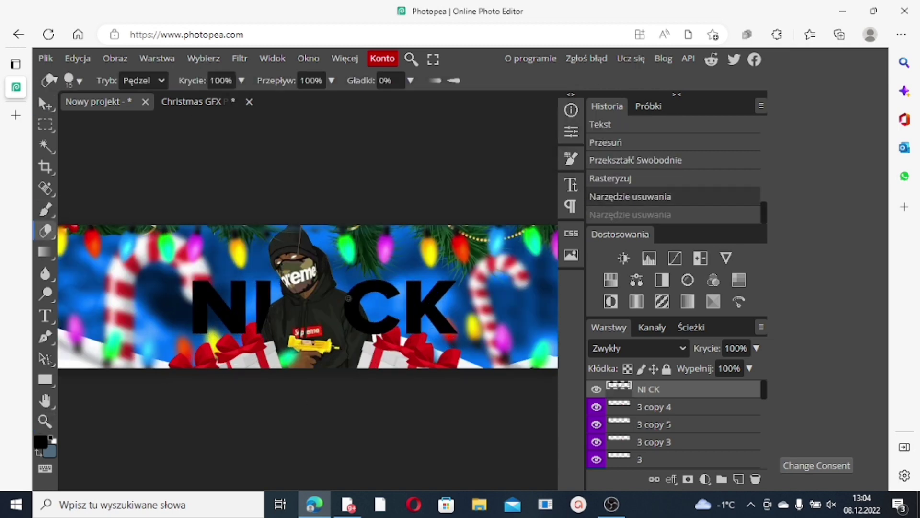
left_click(357, 325)
key("ctrl+minus")
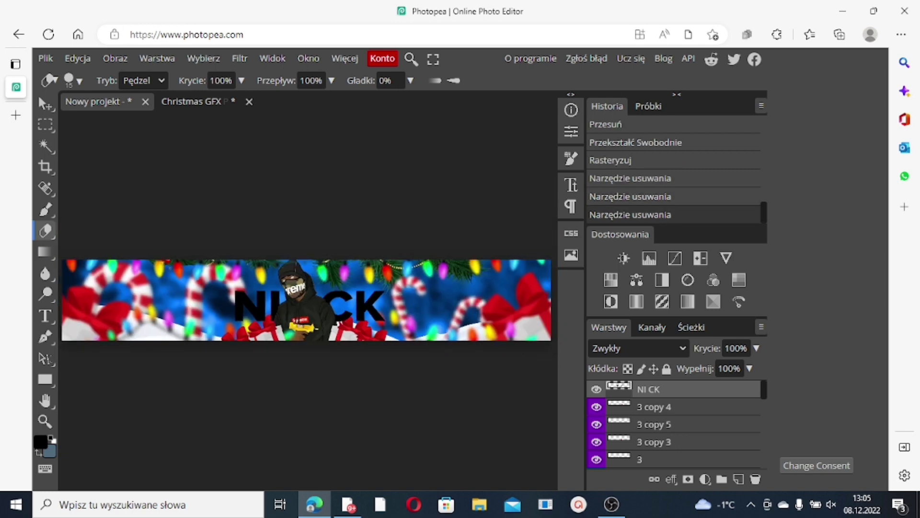
Add a Color Overlay in red #ff4141 to the NI CK layer
double_click(719, 391)
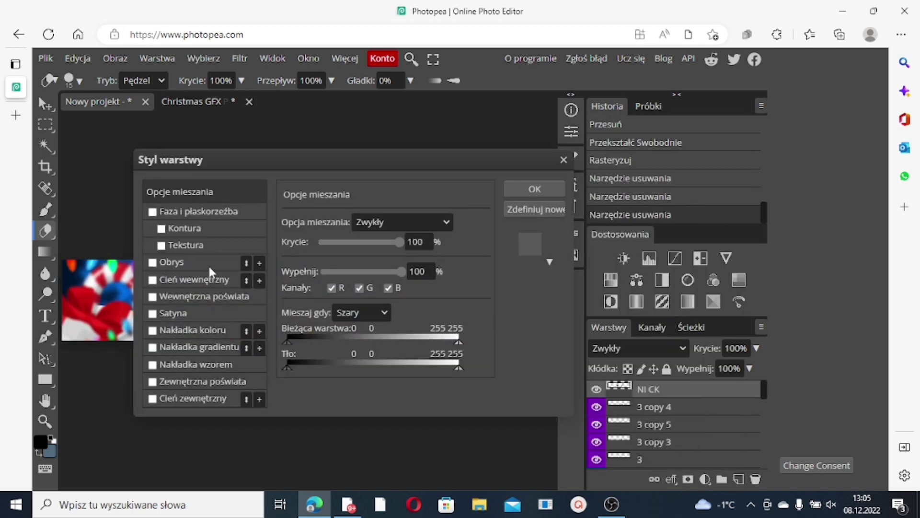
left_click_drag(342, 160, 702, 134)
left_click(551, 305)
left_click(807, 213)
left_click_drag(295, 156, 597, 156)
left_click(565, 158)
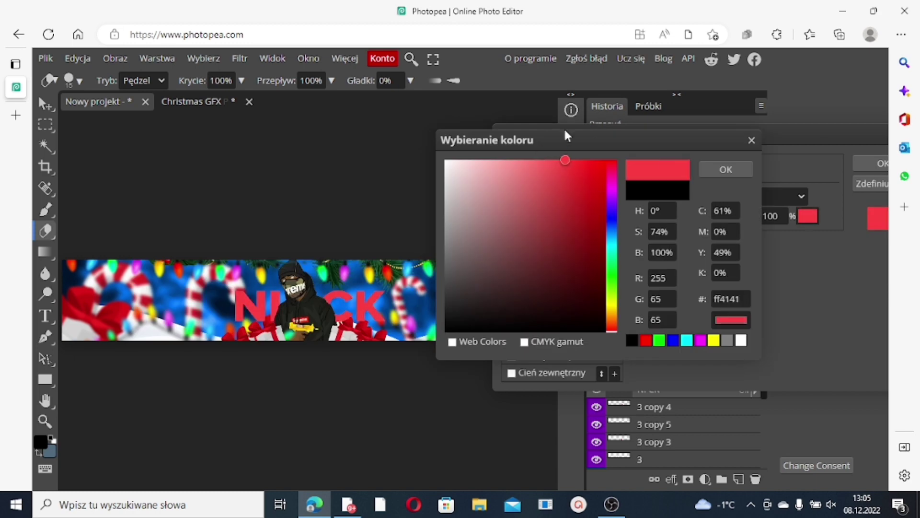
left_click(719, 169)
Enable Stroke, Inner Shadow, Inner Glow and Outer Glow on the NI CK layer and apply the style
left_click(530, 236)
left_click(556, 254)
left_click(563, 271)
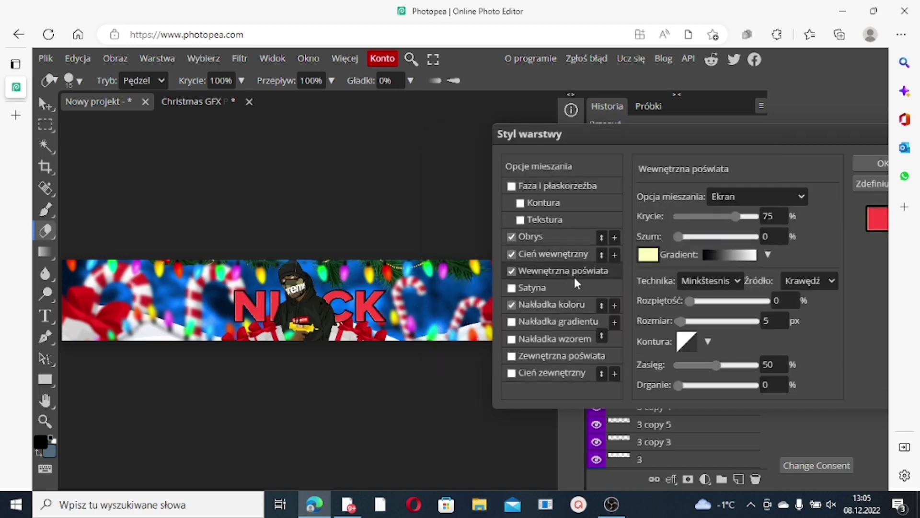
left_click(561, 355)
key("Return")
Rasterize the NI CK layer's style and enable a fresh Inner Shadow in its blending options
right_click(605, 268)
left_click(668, 125)
left_click(556, 254)
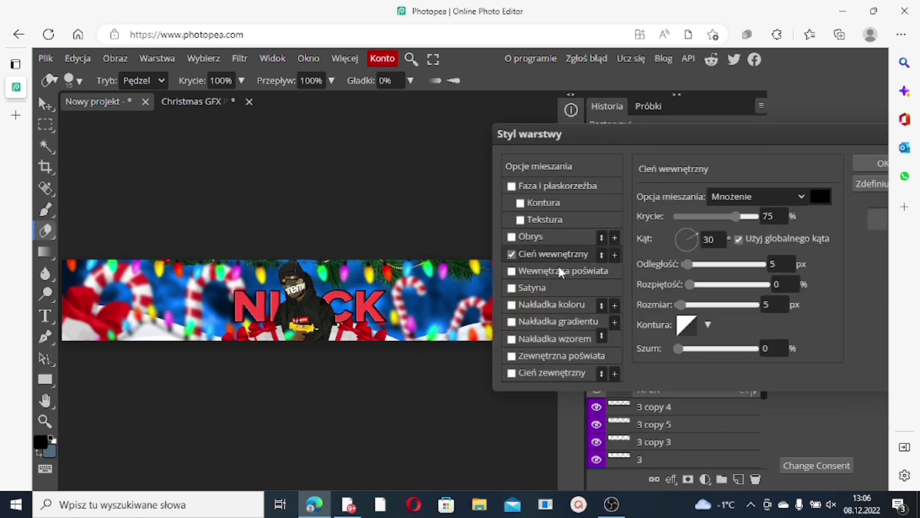